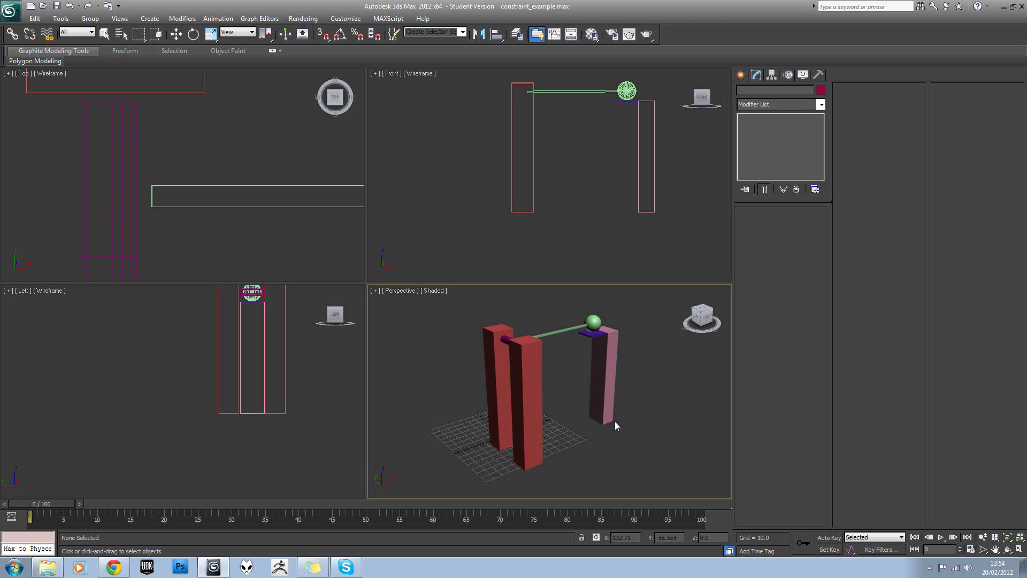
# - Examine the red pillars, the green arm with its ball and the purple platform from several angles
pyautogui.keyDown('alt'); pyautogui.moveTo(620, 409); pyautogui.dragTo(647, 415, button='middle'); pyautogui.keyUp('alt')
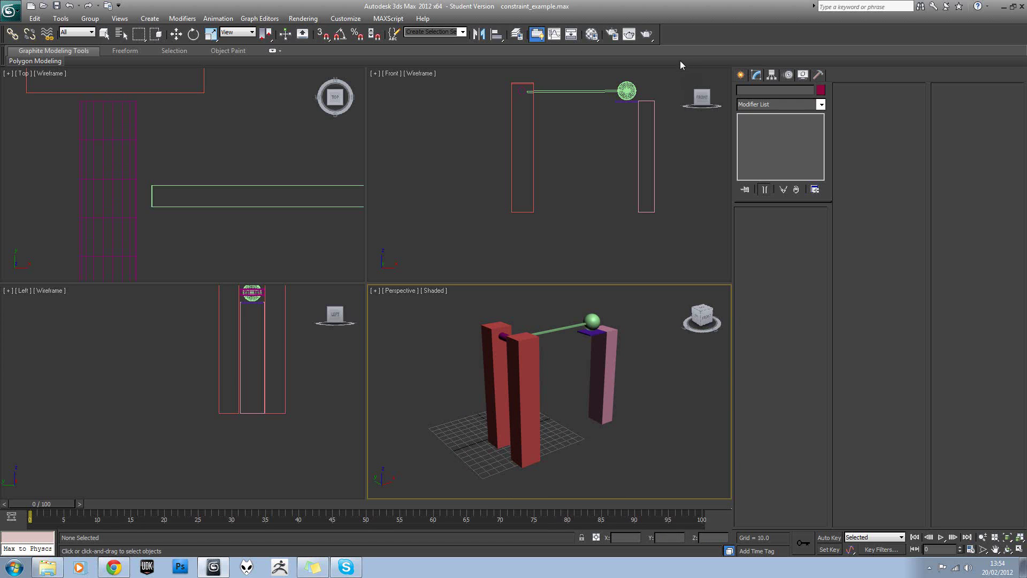
pyautogui.scroll(5, 579, 334)
pyautogui.click(500, 355)
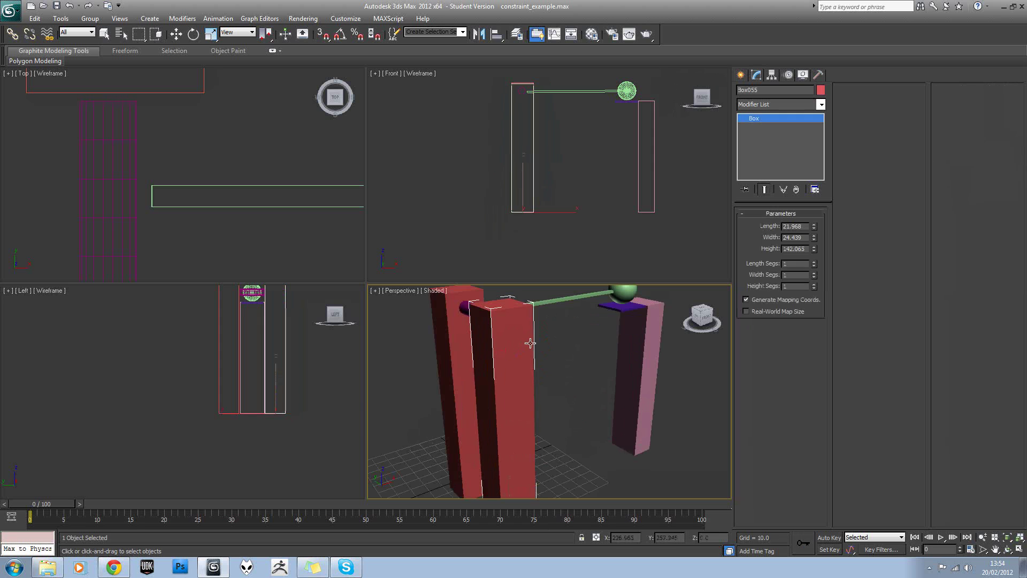
pyautogui.scroll(3, 584, 351)
pyautogui.keyDown('alt'); pyautogui.moveTo(584, 351); pyautogui.dragTo(516, 351, button='middle'); pyautogui.keyUp('alt')
pyautogui.scroll(-4, 545, 348)
pyautogui.scroll(3, 516, 351)
pyautogui.scroll(-3, 520, 355)
pyautogui.click(504, 356)
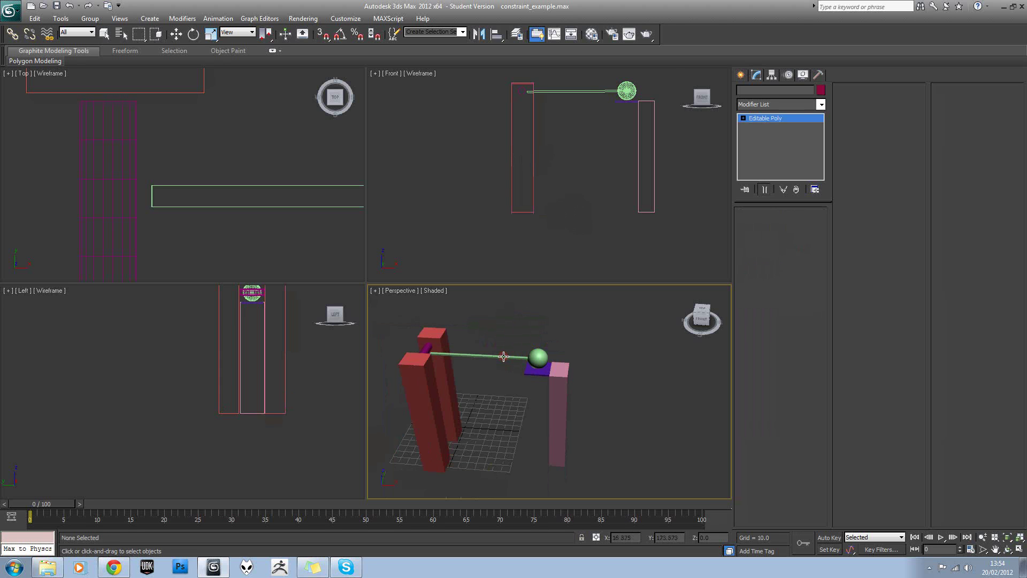
pyautogui.keyDown('alt'); pyautogui.moveTo(508, 352); pyautogui.dragTo(530, 327, button='middle'); pyautogui.keyUp('alt')
pyautogui.click(193, 34)
pyautogui.moveTo(383, 351); pyautogui.dragTo(422, 315)
pyautogui.click(632, 339)
pyautogui.press('w')
pyautogui.moveTo(566, 348)
pyautogui.keyDown('alt'); pyautogui.mouseDown(button='middle')
pyautogui.moveTo(546, 362)
pyautogui.moveTo(570, 344)
pyautogui.mouseUp(button='middle'); pyautogui.keyUp('alt')
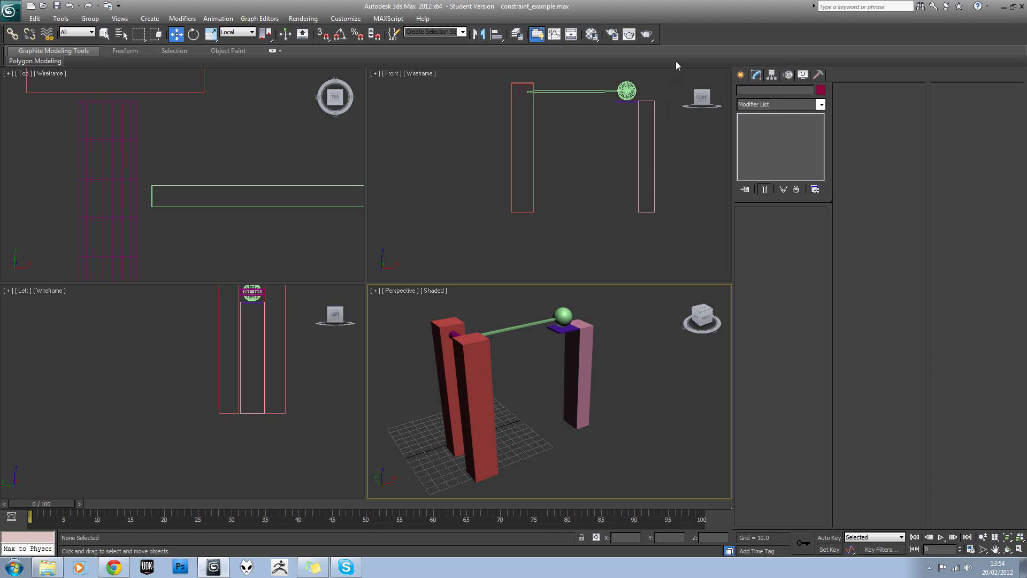
# - Show the MassFX Toolbar and dock it beside the main toolbar
pyautogui.rightClick(689, 35)
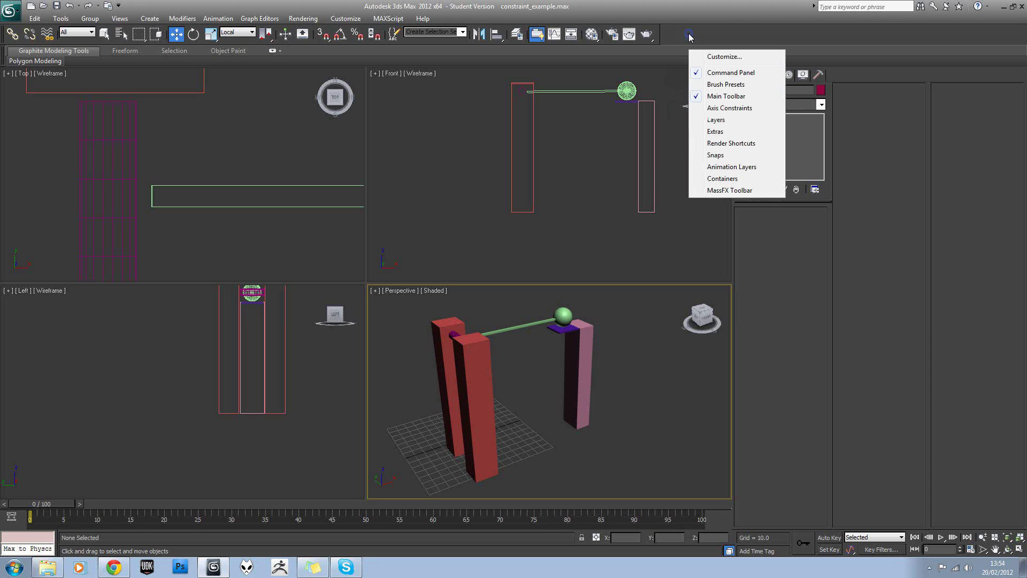
pyautogui.click(712, 192)
pyautogui.moveTo(200, 117); pyautogui.dragTo(755, 38)
pyautogui.moveTo(599, 370)
pyautogui.mouseDown(button='middle')
pyautogui.moveTo(613, 371)
pyautogui.moveTo(587, 373)
pyautogui.moveTo(607, 373)
pyautogui.moveTo(597, 370)
pyautogui.mouseUp(button='middle')
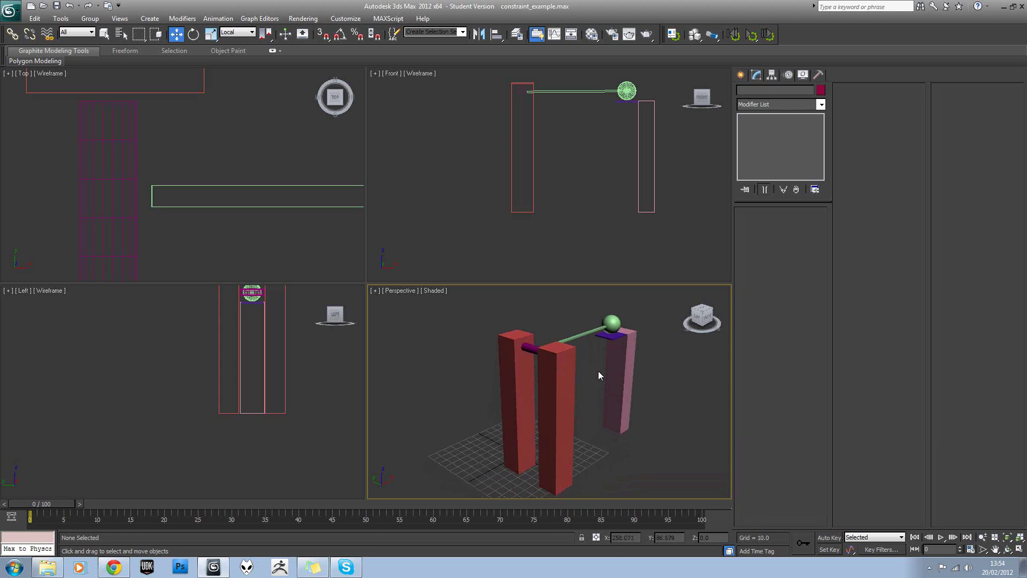
pyautogui.moveTo(500, 429); pyautogui.dragTo(585, 437)
pyautogui.keyDown('alt'); pyautogui.moveTo(585, 438); pyautogui.dragTo(560, 427, button='middle'); pyautogui.keyUp('alt')
pyautogui.keyDown('ctrl'); pyautogui.moveTo(686, 396); pyautogui.dragTo(645, 405); pyautogui.keyUp('ctrl')
pyautogui.moveTo(697, 36); pyautogui.dragTo(719, 91)
# - Set the thin purple platform beneath the ball as a kinematic rigid body
pyautogui.keyDown('alt'); pyautogui.moveTo(660, 353); pyautogui.dragTo(645, 354, button='middle'); pyautogui.keyUp('alt')
pyautogui.click(643, 350)
pyautogui.scroll(8, 598, 376)
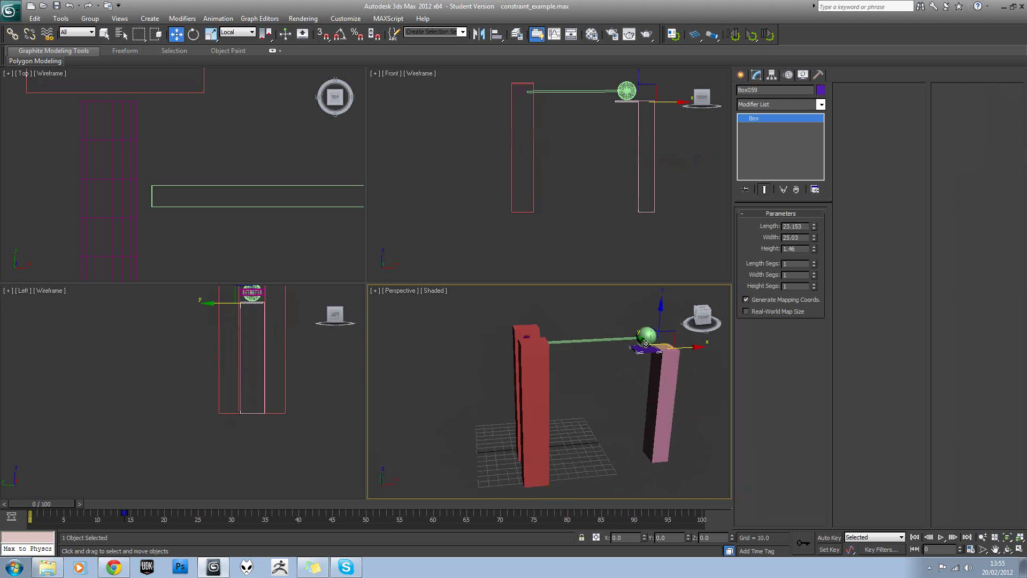
pyautogui.scroll(-8, 598, 376)
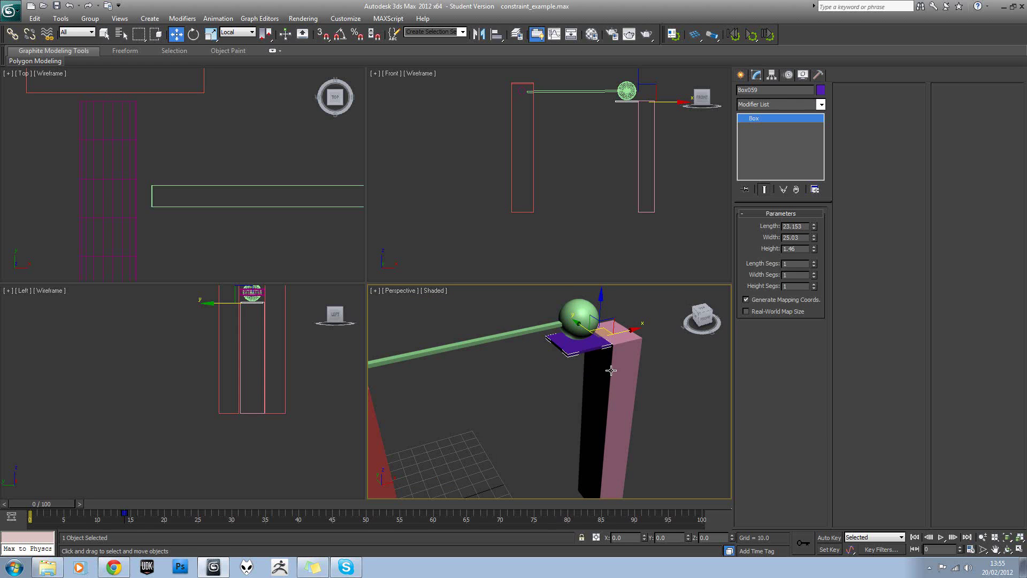
pyautogui.scroll(-8, 611, 370)
pyautogui.scroll(2, 521, 448)
pyautogui.moveTo(559, 346); pyautogui.dragTo(612, 368, button='middle')
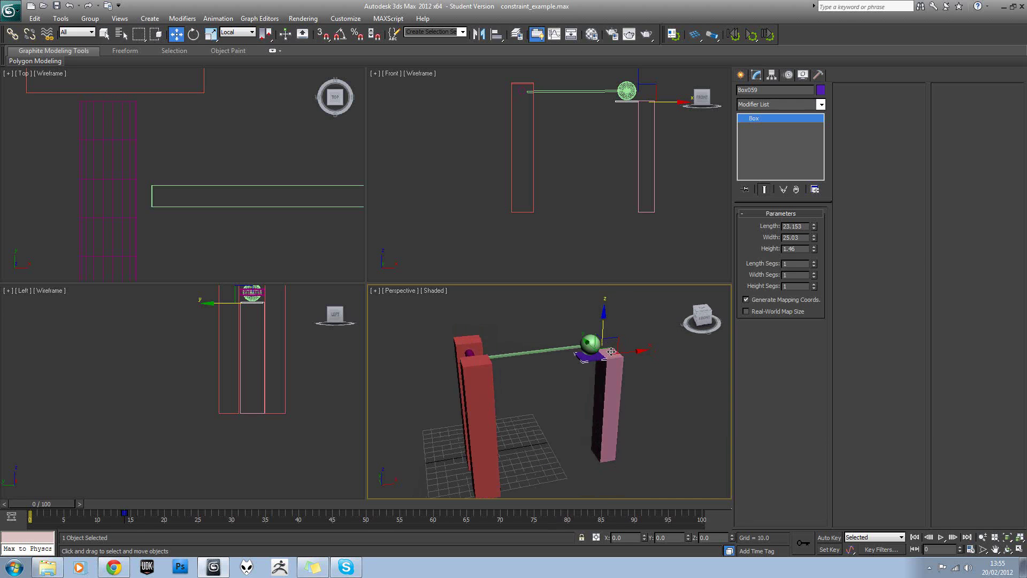
pyautogui.moveTo(694, 39); pyautogui.dragTo(762, 73)
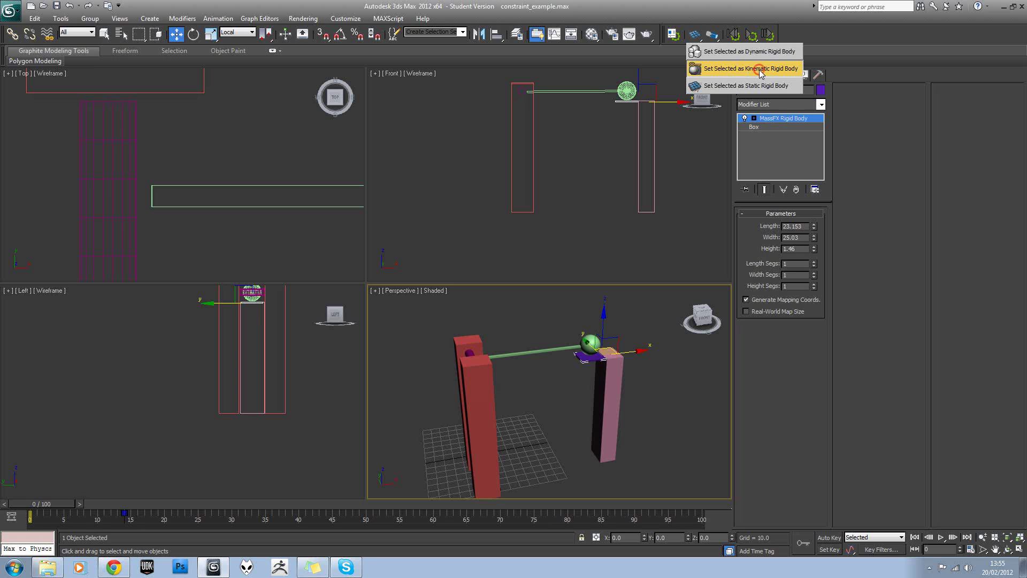
pyautogui.moveTo(648, 387); pyautogui.dragTo(653, 384, button='middle')
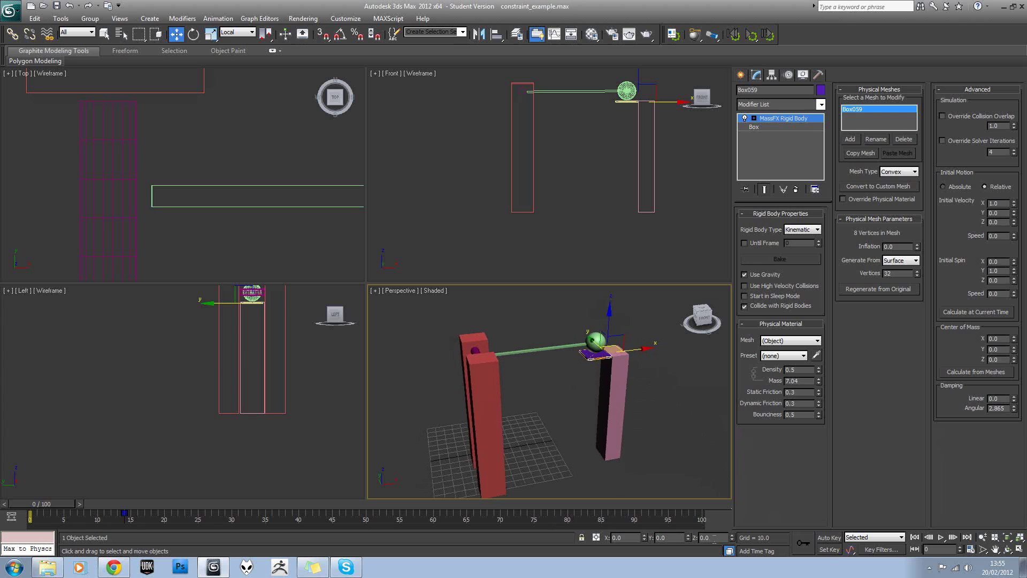
# - Try to delete the purple platform's animation key near frame 14
pyautogui.click(118, 517)
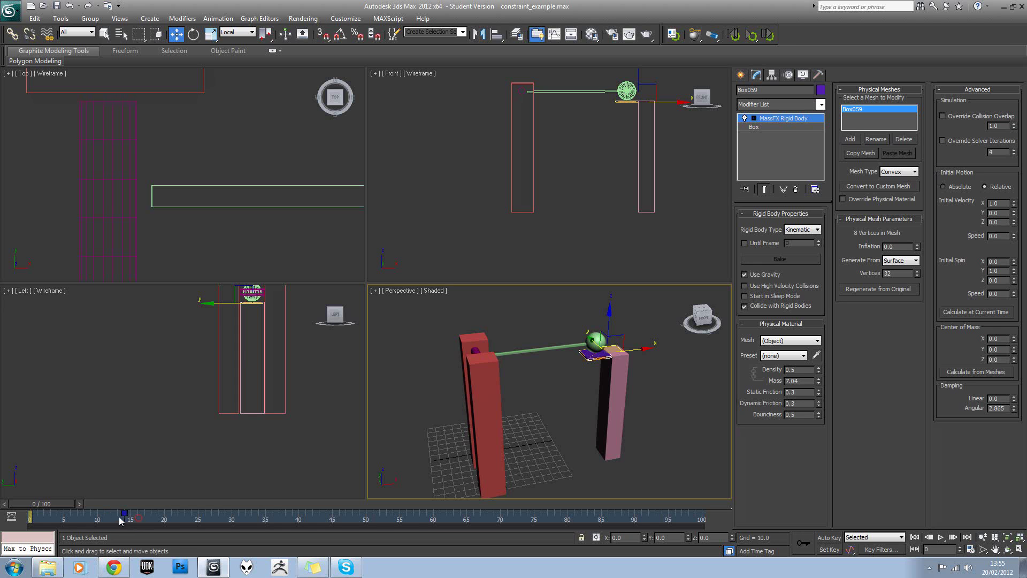
pyautogui.rightClick(123, 514)
pyautogui.click(160, 441)
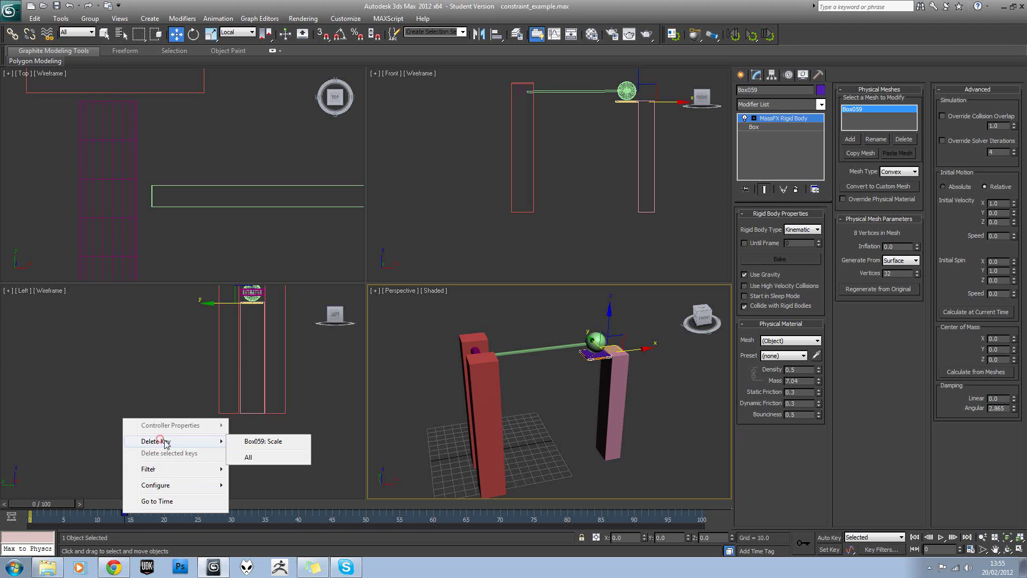
pyautogui.click(234, 457)
# - With Auto Key on, rotate the purple platform at frame 5 so it swings down flat against the pink pillar
pyautogui.click(829, 536)
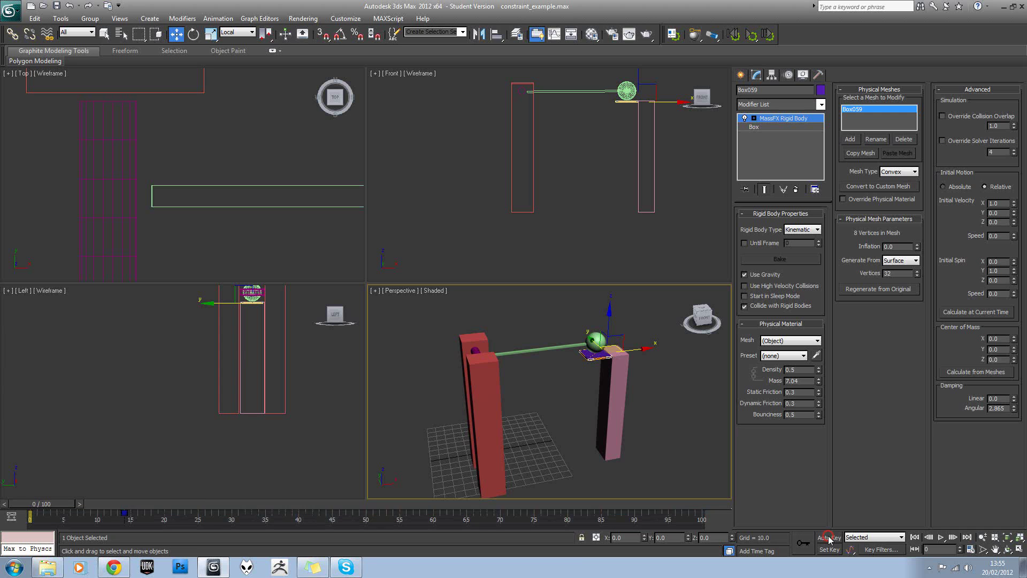
pyautogui.moveTo(78, 503); pyautogui.dragTo(104, 502)
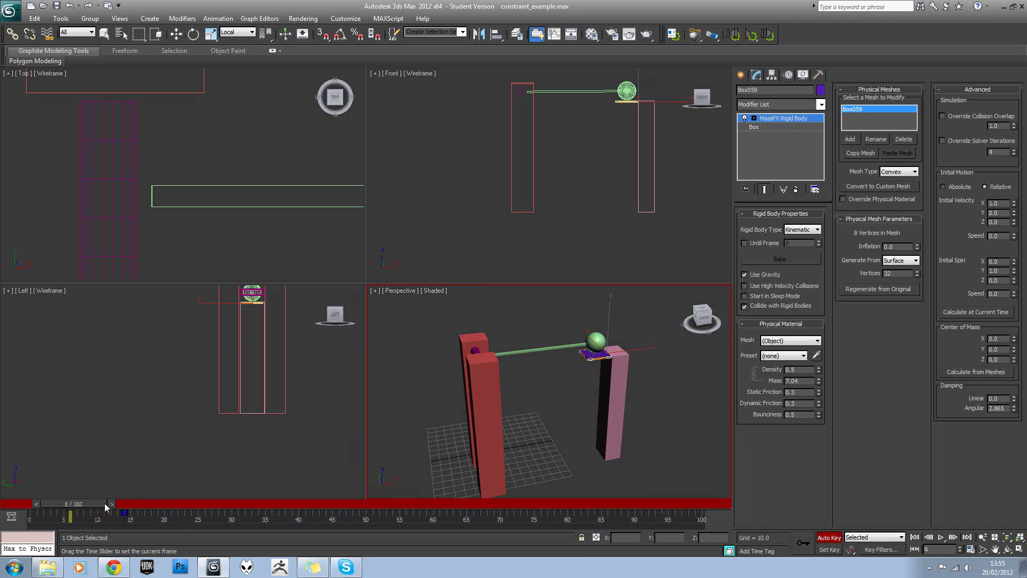
pyautogui.click(193, 35)
pyautogui.moveTo(624, 326); pyautogui.dragTo(508, 340, button='middle')
pyautogui.scroll(5, 508, 340)
pyautogui.scroll(-5, 508, 340)
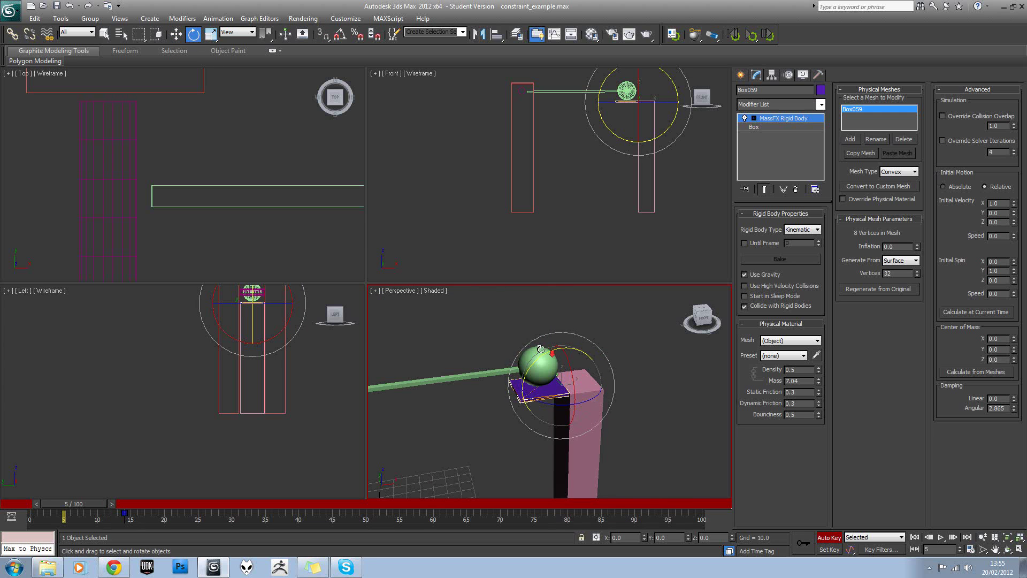
pyautogui.moveTo(538, 357); pyautogui.dragTo(526, 435)
pyautogui.press('w')
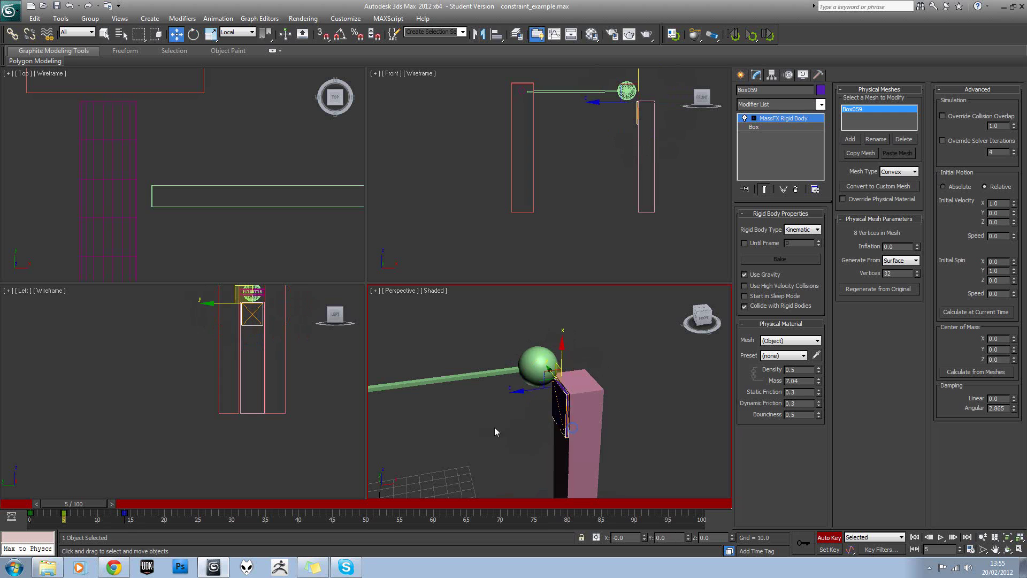
# - Shift the platform's rotation keys to frames 20 and 25, and turn off Auto Key at frame 0
pyautogui.moveTo(494, 426); pyautogui.dragTo(573, 417, button='middle')
pyautogui.moveTo(83, 503); pyautogui.dragTo(198, 515)
pyautogui.moveTo(73, 502); pyautogui.dragTo(19, 531)
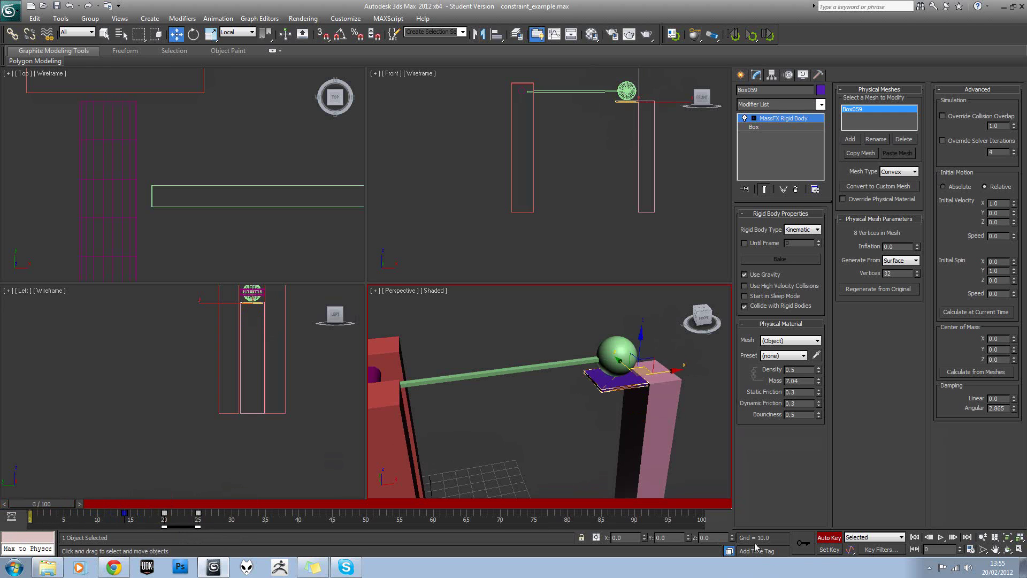
pyautogui.click(826, 538)
# - Run the MassFX simulation to check the falling platform, stop it and reset it to the start
pyautogui.scroll(-5, 674, 341)
pyautogui.scroll(-2, 615, 377)
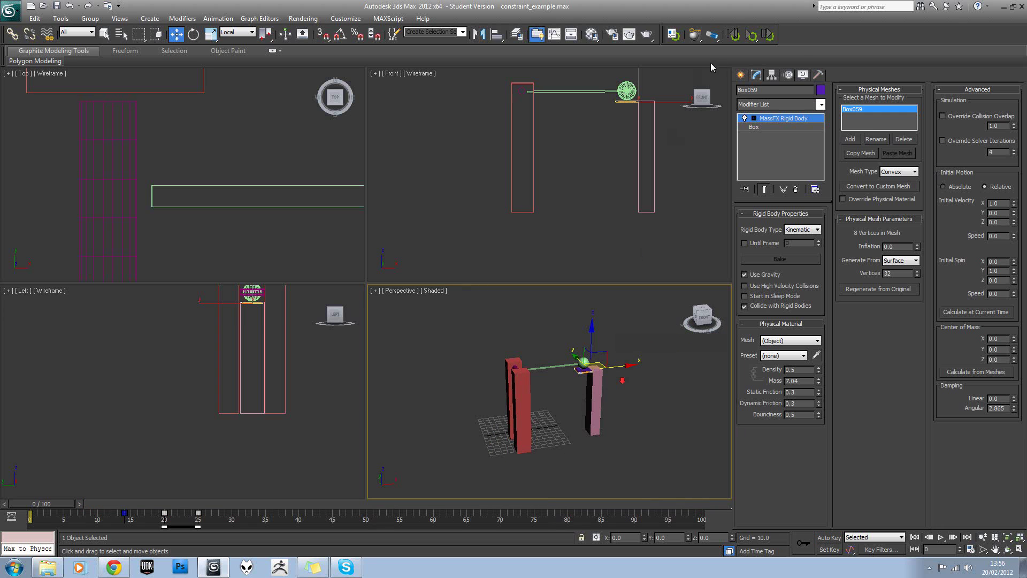
pyautogui.click(751, 35)
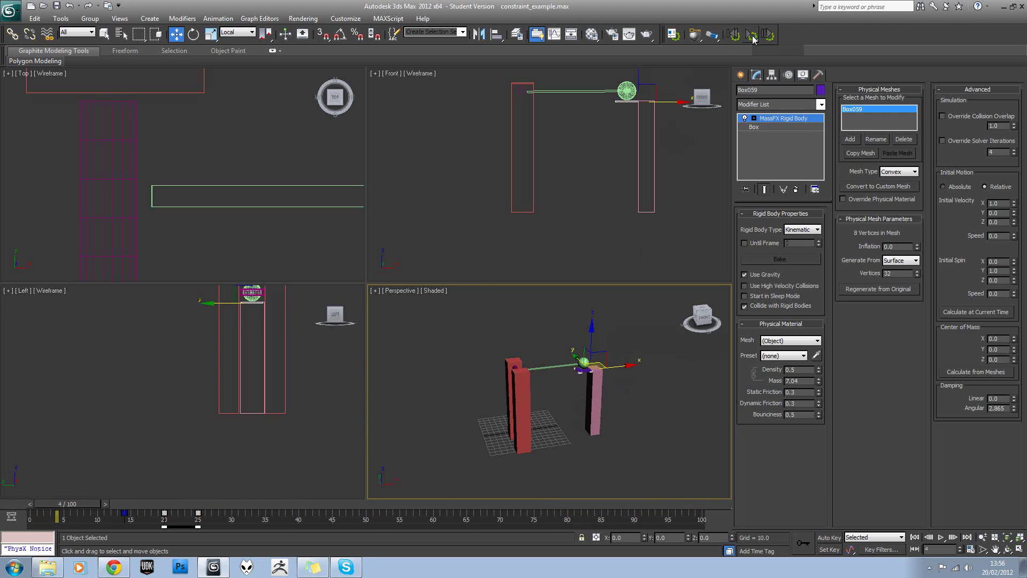
pyautogui.click(752, 38)
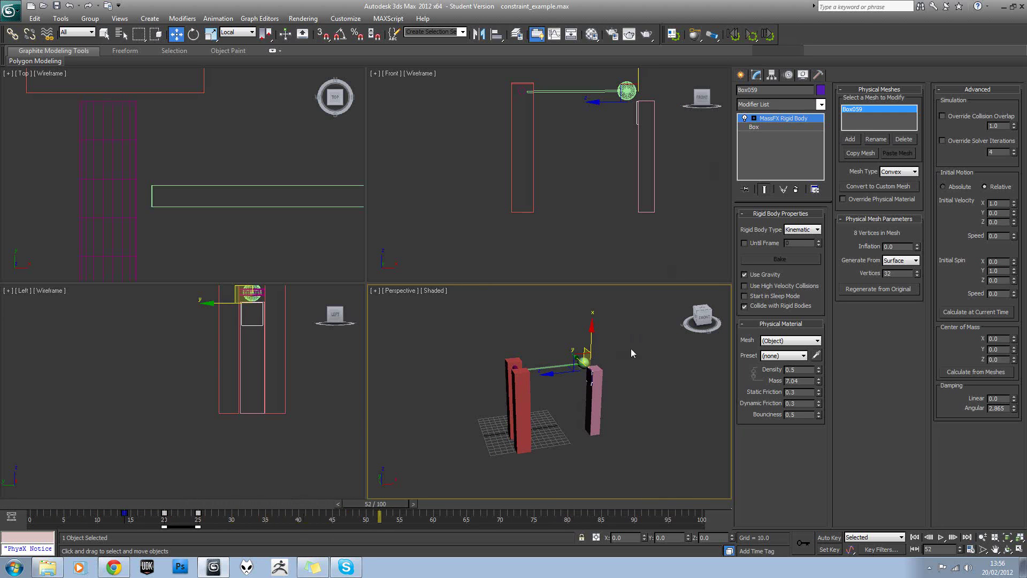
pyautogui.click(632, 351)
pyautogui.scroll(3, 620, 353)
pyautogui.moveTo(619, 355); pyautogui.dragTo(624, 345, button='middle')
pyautogui.click(734, 36)
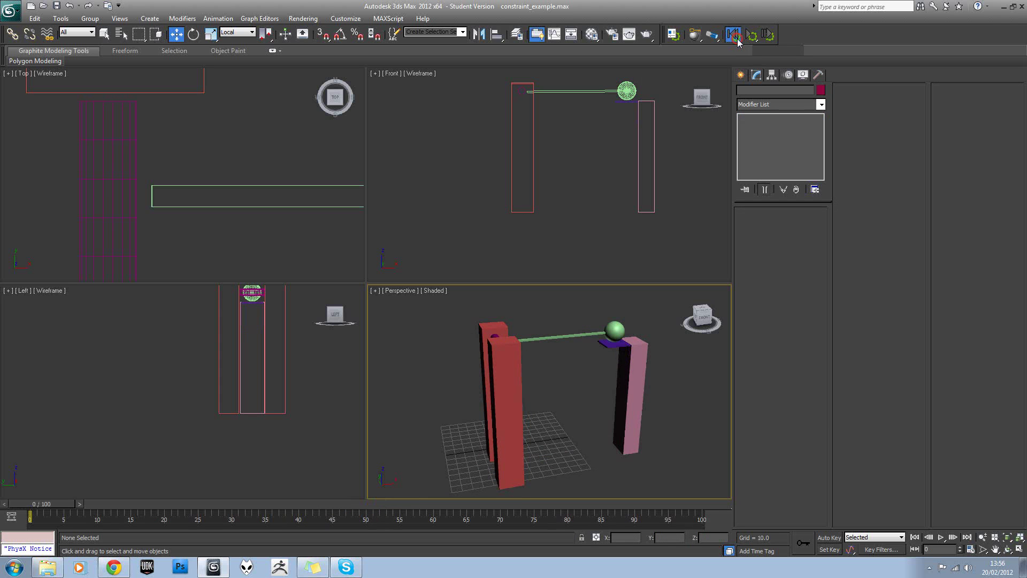
# - Set the green arm with the ball as a dynamic rigid body
pyautogui.keyDown('alt'); pyautogui.moveTo(659, 310); pyautogui.dragTo(555, 374, button='middle'); pyautogui.keyUp('alt')
pyautogui.scroll(3, 547, 369)
pyautogui.click(559, 365)
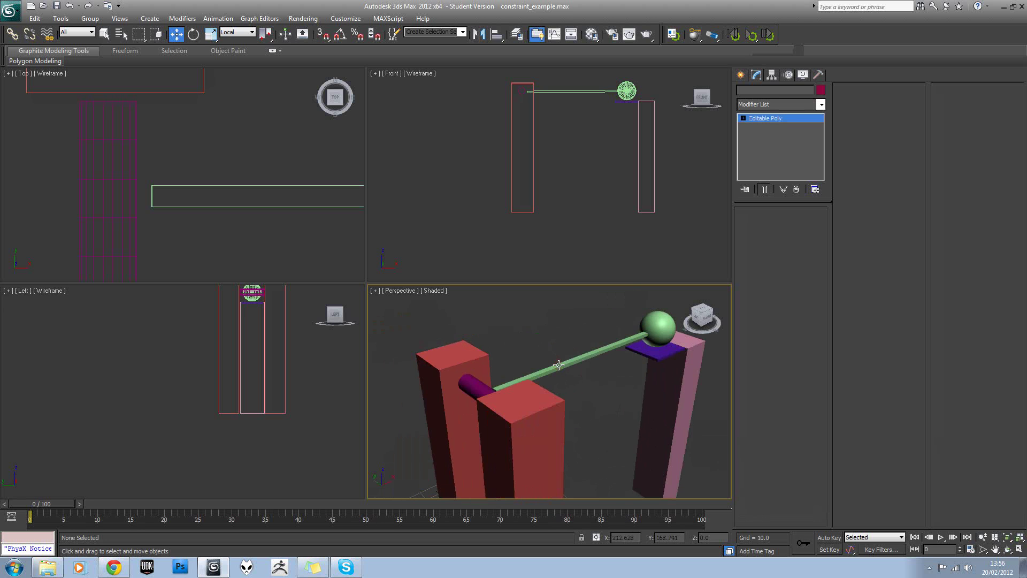
pyautogui.moveTo(558, 366)
pyautogui.keyDown('alt'); pyautogui.mouseDown(button='middle')
pyautogui.moveTo(539, 373)
pyautogui.moveTo(556, 363)
pyautogui.mouseUp(button='middle'); pyautogui.keyUp('alt')
pyautogui.scroll(-3, 558, 375)
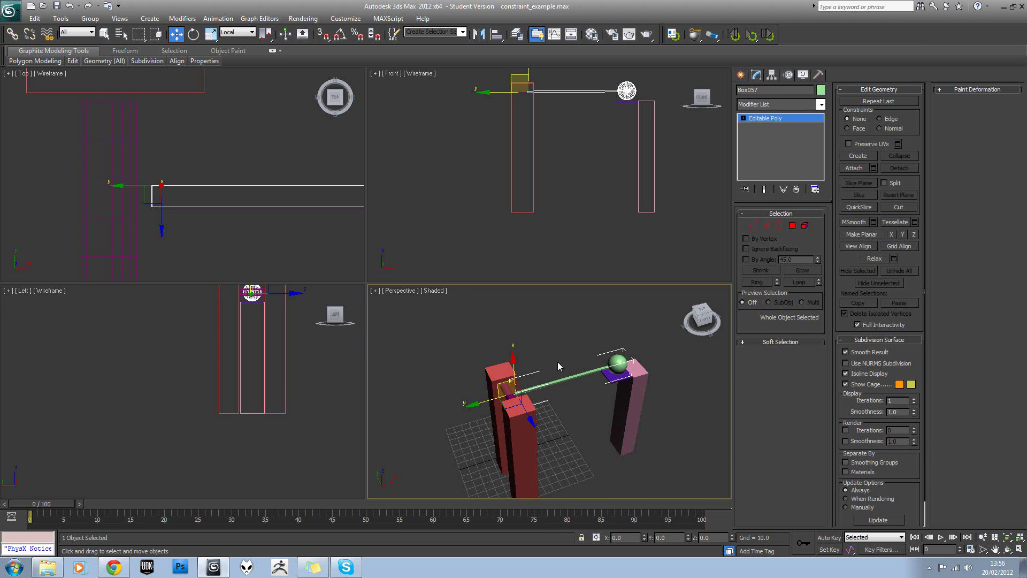
pyautogui.scroll(3, 517, 420)
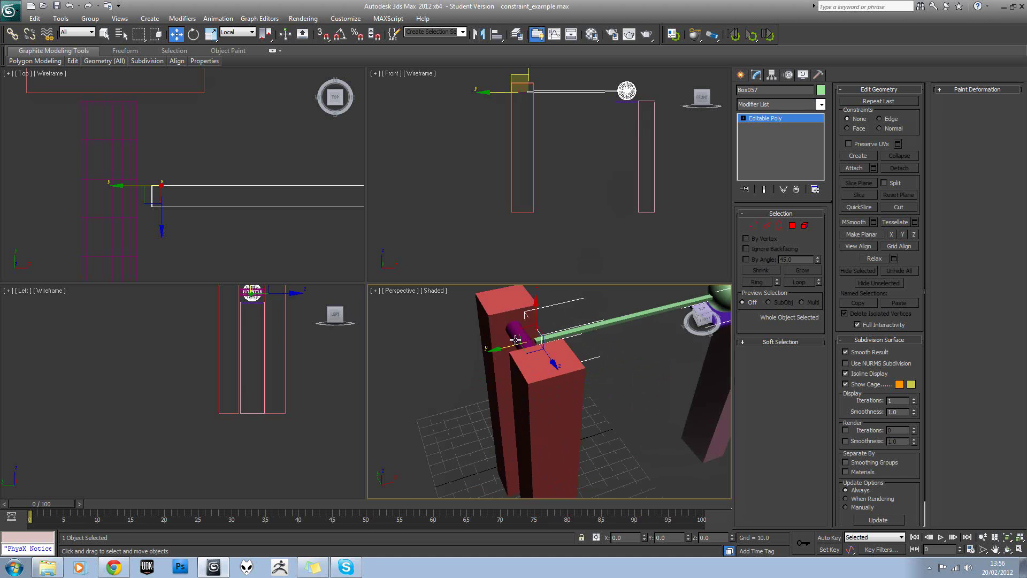
pyautogui.moveTo(653, 292); pyautogui.dragTo(592, 318, button='middle')
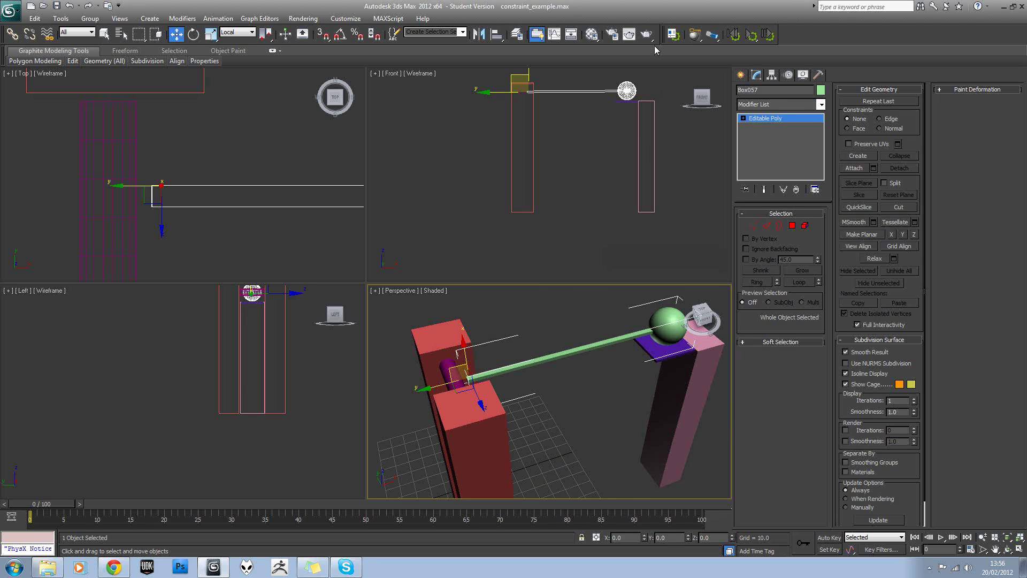
pyautogui.moveTo(697, 35); pyautogui.dragTo(728, 60)
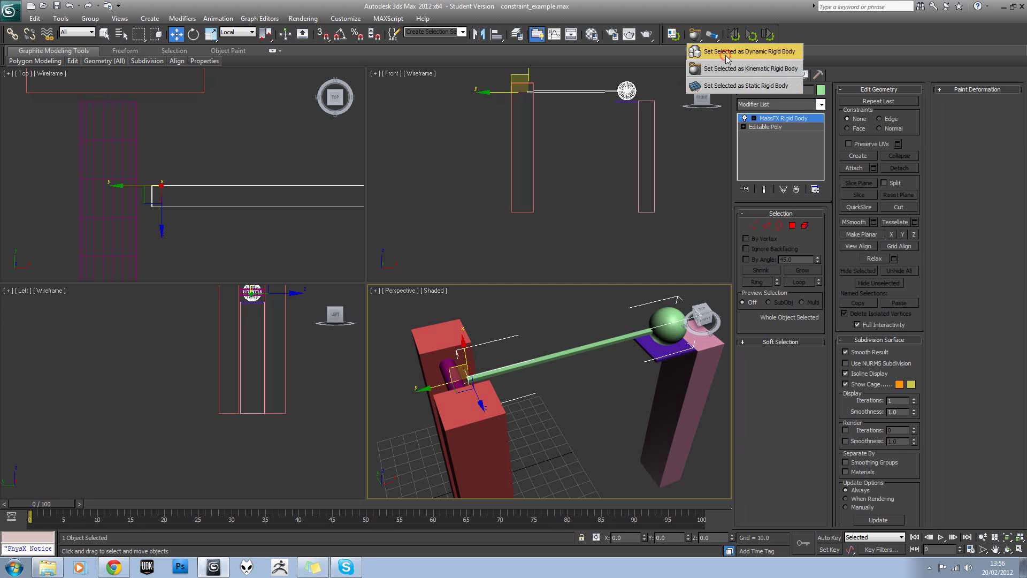
# - Change the green arm's physical mesh type to Composite and generate the mesh
pyautogui.keyDown('alt'); pyautogui.moveTo(640, 341); pyautogui.dragTo(586, 331, button='middle'); pyautogui.keyUp('alt')
pyautogui.keyDown('alt'); pyautogui.moveTo(646, 367); pyautogui.dragTo(593, 346, button='middle'); pyautogui.keyUp('alt')
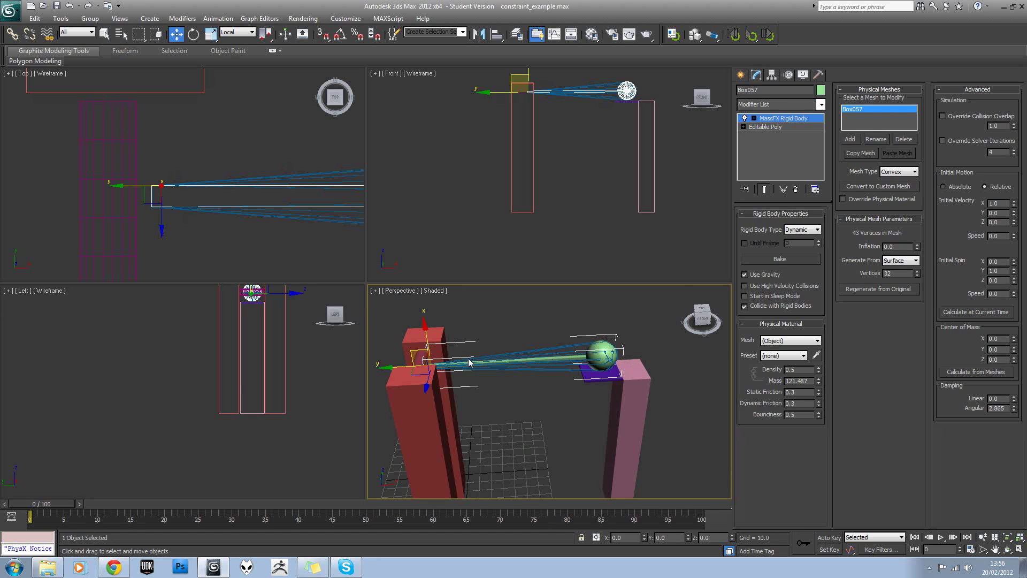
pyautogui.click(899, 172)
pyautogui.click(897, 180)
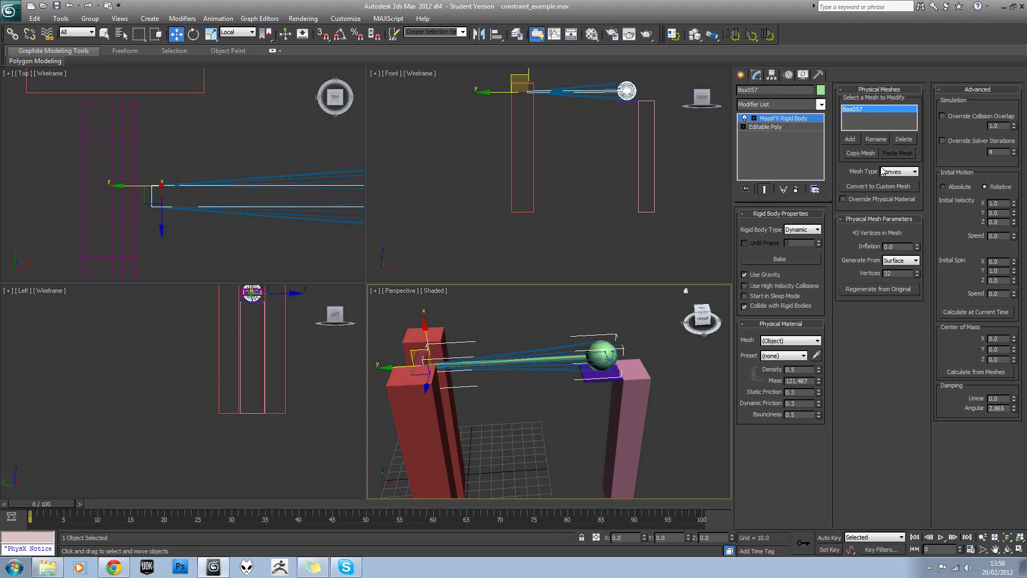
pyautogui.click(883, 171)
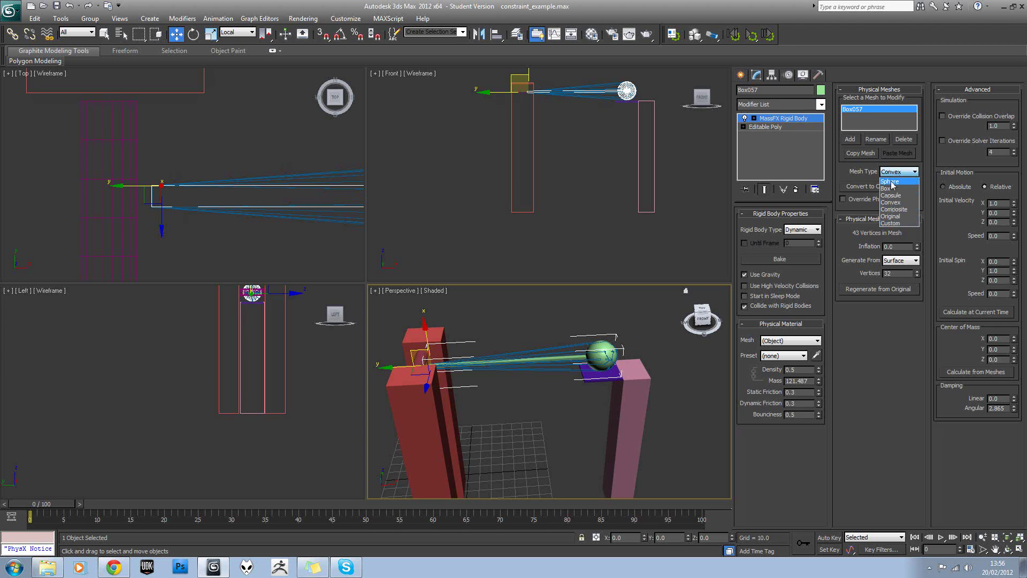
pyautogui.click(897, 209)
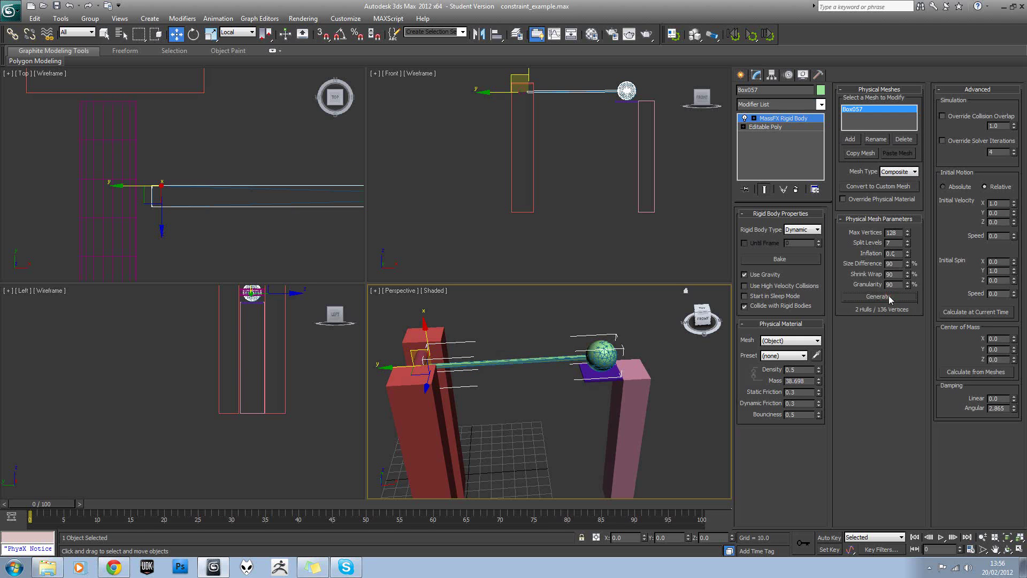
# - Simulate the green arm dropping from the platform, stop the playback and reset the simulation
pyautogui.press('z')
pyautogui.scroll(-2, 577, 367)
pyautogui.keyDown('alt'); pyautogui.moveTo(577, 367); pyautogui.dragTo(603, 362, button='middle'); pyautogui.keyUp('alt')
pyautogui.scroll(-3, 603, 363)
pyautogui.keyDown('alt'); pyautogui.moveTo(561, 396); pyautogui.dragTo(588, 370, button='middle'); pyautogui.keyUp('alt')
pyautogui.scroll(4, 541, 361)
pyautogui.scroll(-1, 552, 388)
pyautogui.click(750, 38)
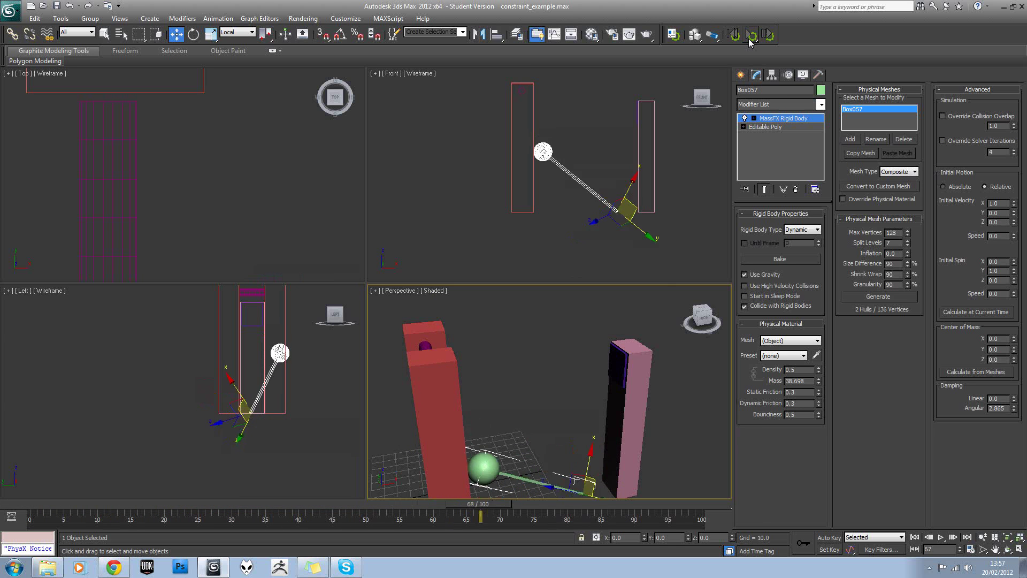
pyautogui.click(751, 39)
pyautogui.keyDown('alt'); pyautogui.moveTo(653, 306); pyautogui.dragTo(634, 318, button='middle'); pyautogui.keyUp('alt')
pyautogui.scroll(2, 626, 320)
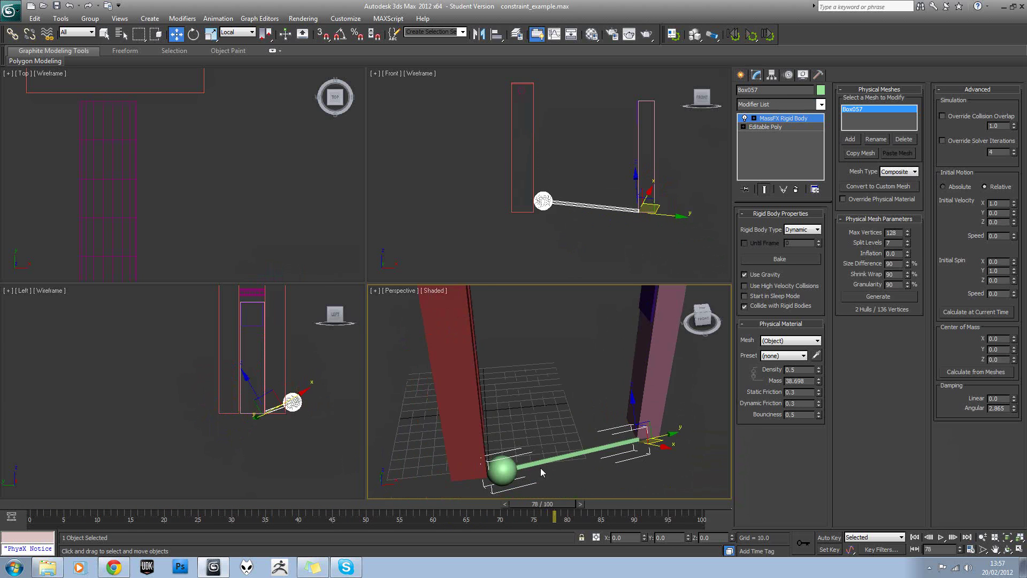
pyautogui.moveTo(583, 370); pyautogui.dragTo(569, 398, button='middle')
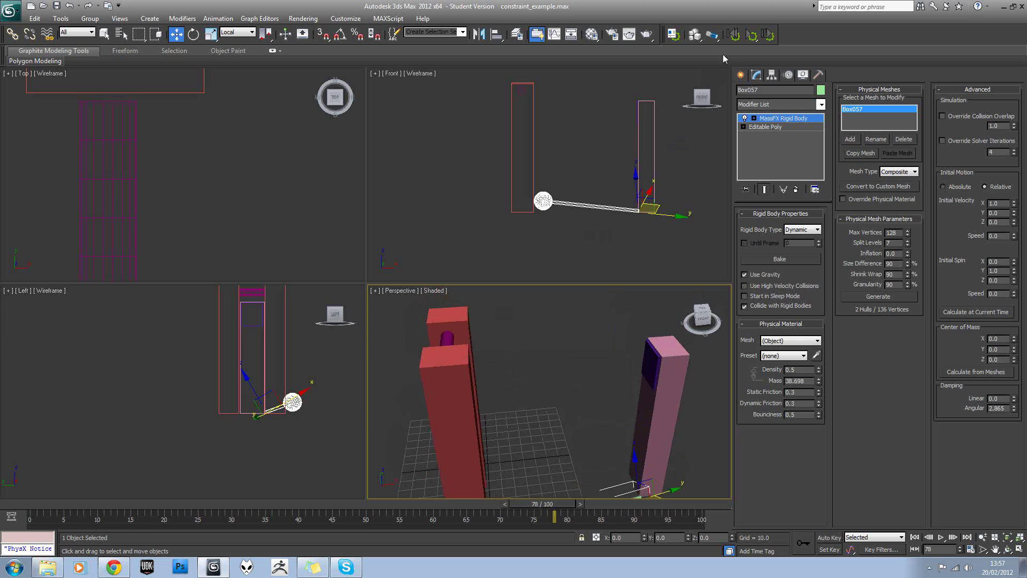
pyautogui.click(734, 33)
# - Create a hinge constraint between the green arm and the purple cylinder, applying a MassFX Rigid Body modifier to the cylinder
pyautogui.keyDown('alt'); pyautogui.moveTo(603, 297); pyautogui.dragTo(493, 327, button='middle'); pyautogui.keyUp('alt')
pyautogui.moveTo(547, 307); pyautogui.dragTo(554, 354, button='middle')
pyautogui.click(563, 348)
pyautogui.click(467, 379)
pyautogui.click(468, 380)
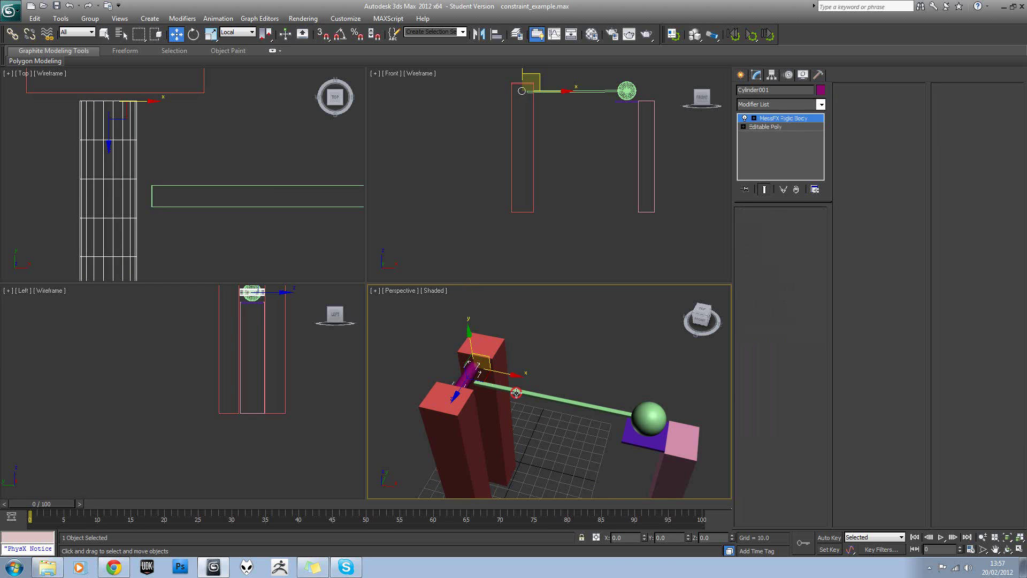
pyautogui.click(474, 384)
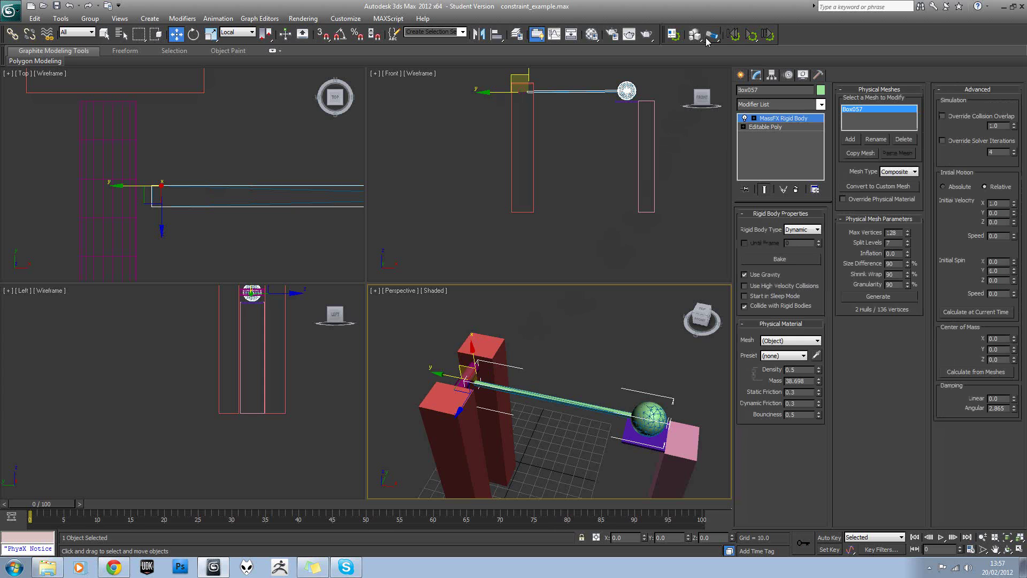
pyautogui.scroll(4, 467, 361)
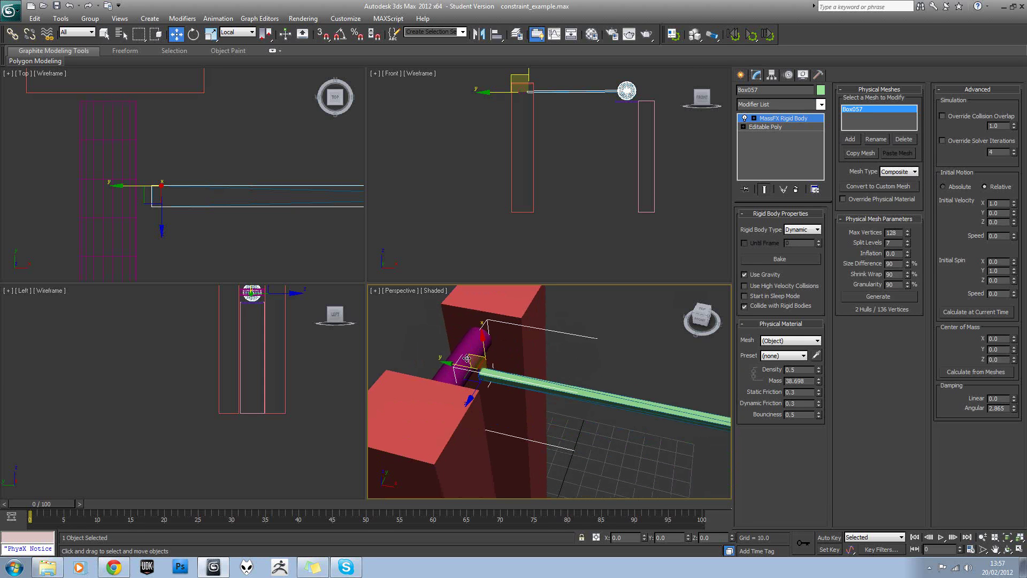
pyautogui.keyDown('ctrl'); pyautogui.click(463, 347); pyautogui.keyUp('ctrl')
pyautogui.click(715, 35)
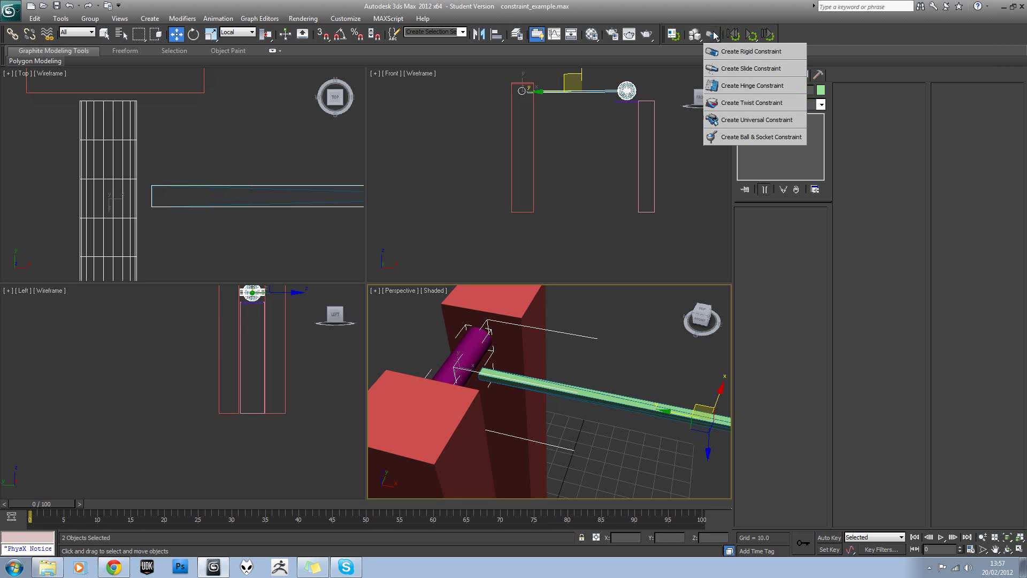
pyautogui.click(778, 82)
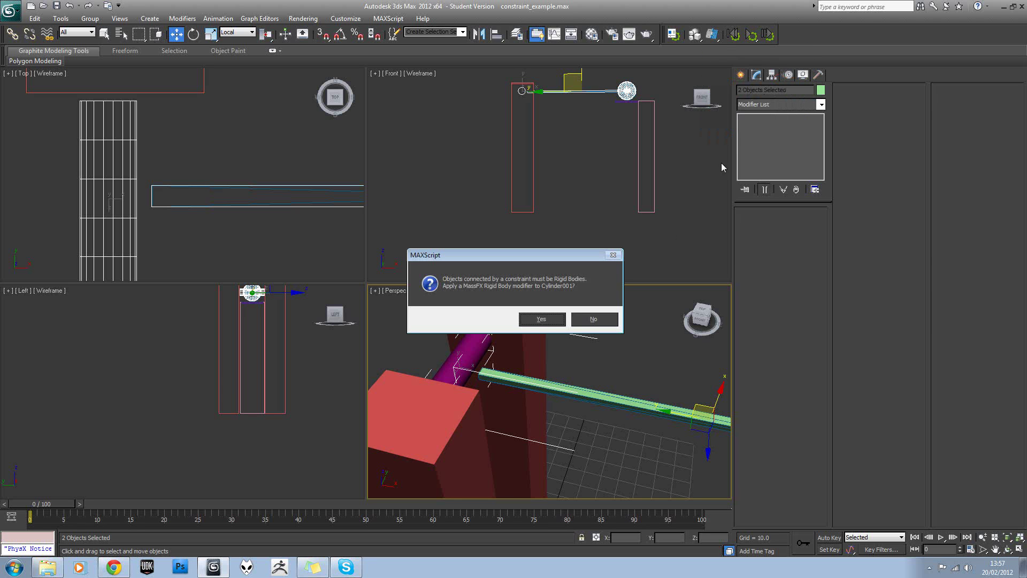
pyautogui.click(542, 319)
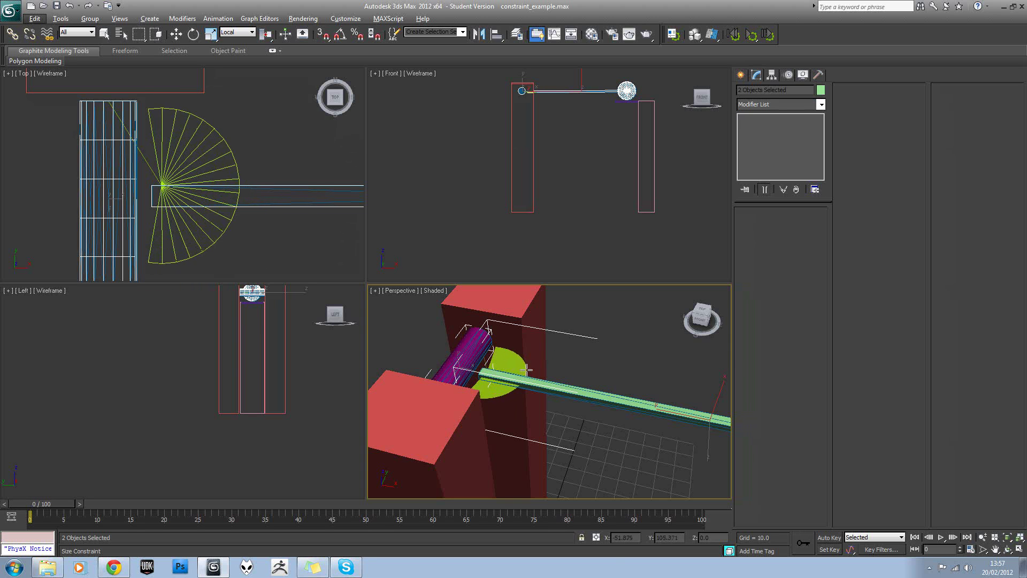
pyautogui.click(527, 369)
# - Try rotating the green arm at its pivot by the cylinder, and undo the rotation
pyautogui.moveTo(591, 355)
pyautogui.keyDown('alt'); pyautogui.mouseDown(button='middle')
pyautogui.moveTo(559, 388)
pyautogui.moveTo(538, 369)
pyautogui.moveTo(515, 333)
pyautogui.moveTo(549, 303)
pyautogui.moveTo(570, 346)
pyautogui.moveTo(567, 367)
pyautogui.moveTo(525, 390)
pyautogui.mouseUp(button='middle'); pyautogui.keyUp('alt')
pyautogui.click(635, 366)
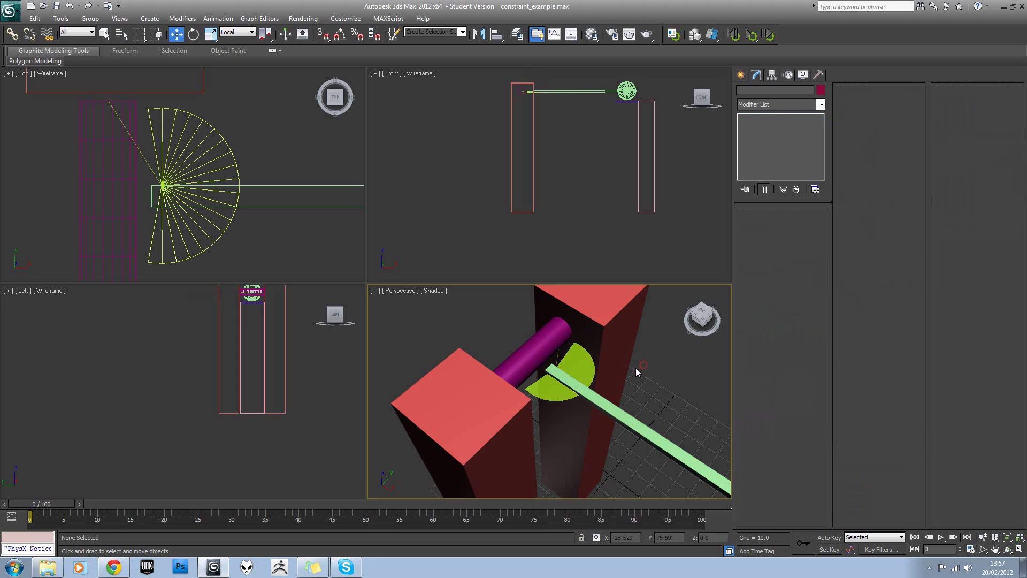
pyautogui.moveTo(616, 395); pyautogui.dragTo(588, 386, button='middle')
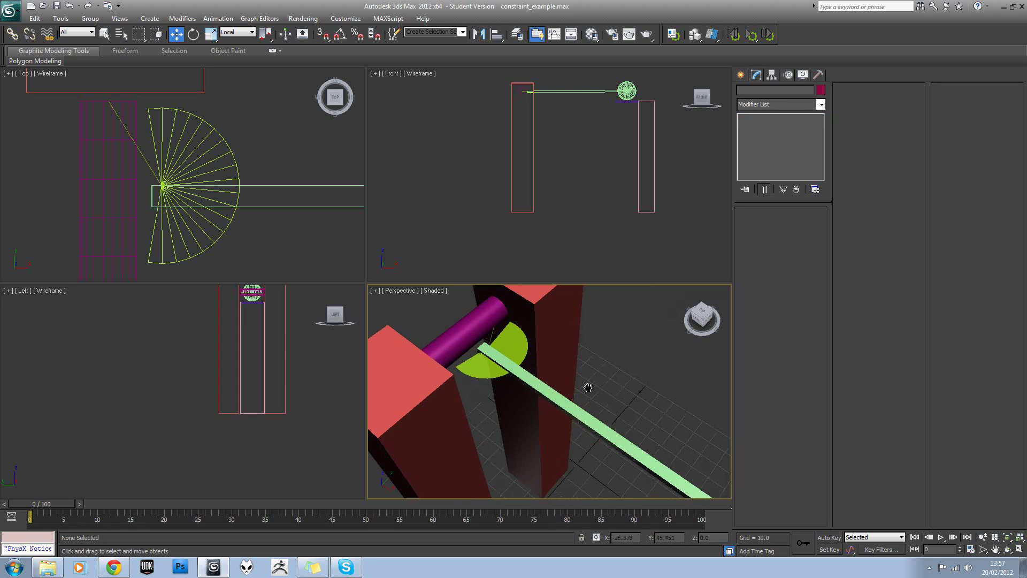
pyautogui.click(553, 392)
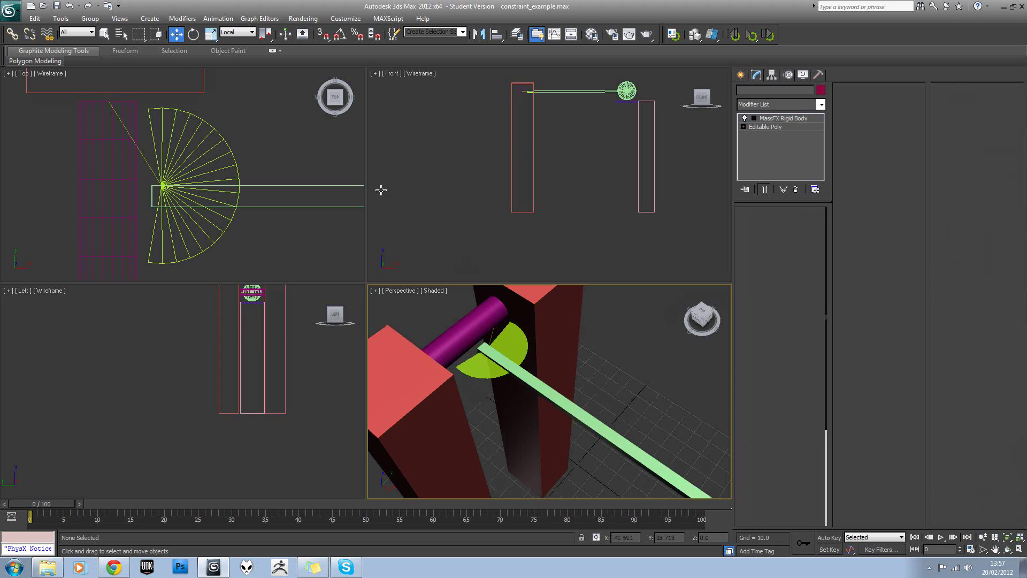
pyautogui.press('e')
pyautogui.moveTo(483, 377); pyautogui.dragTo(495, 370)
pyautogui.hotkey('ctrl', 'z')
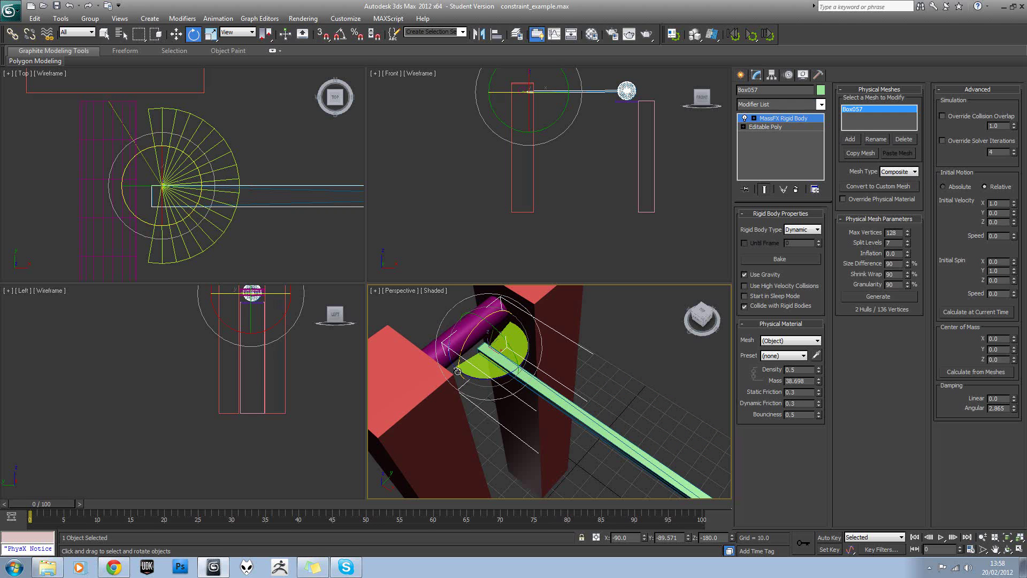
# - Run the MassFX simulation to test the hinge between arm and cylinder, and reset it to the start
pyautogui.keyDown('alt'); pyautogui.moveTo(481, 369); pyautogui.dragTo(569, 348, button='middle'); pyautogui.keyUp('alt')
pyautogui.scroll(-2, 552, 398)
pyautogui.scroll(10, 584, 351)
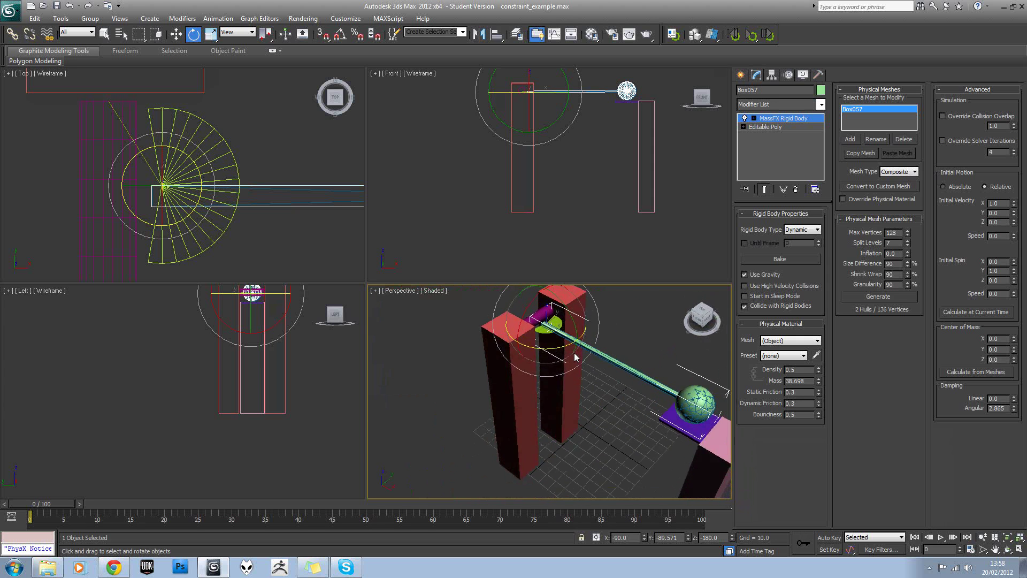
pyautogui.scroll(-8, 566, 349)
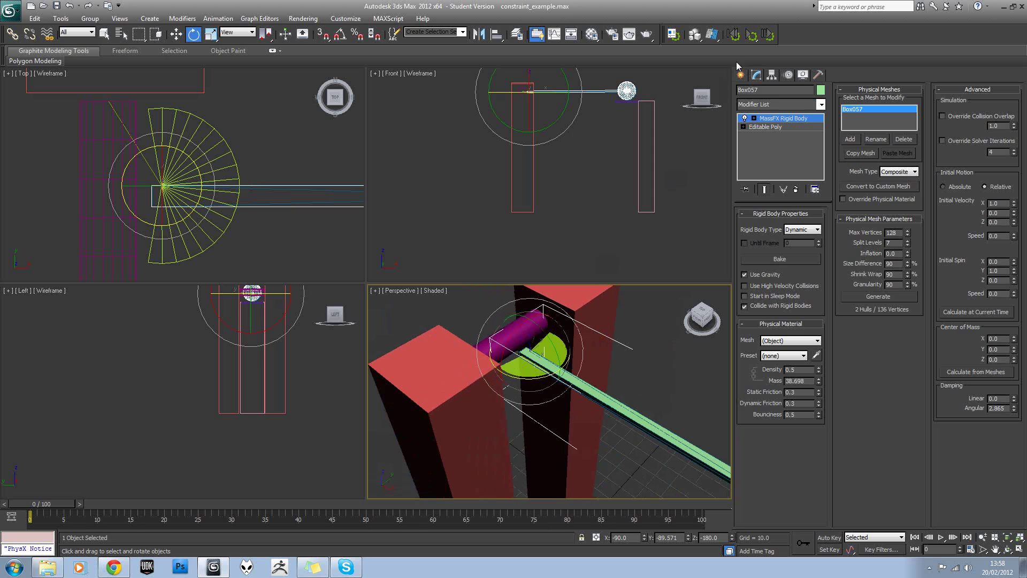
pyautogui.click(748, 40)
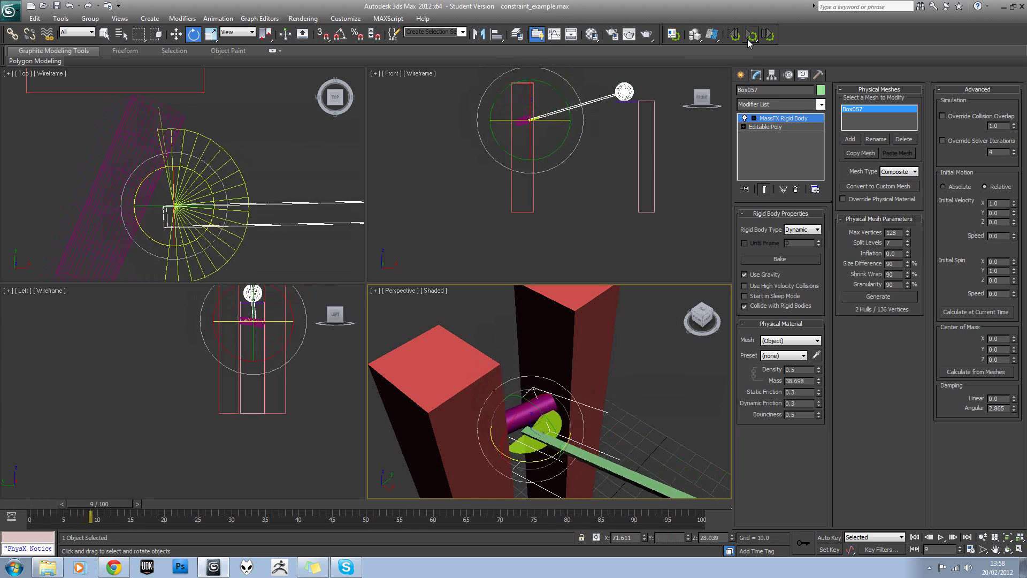
pyautogui.scroll(-5, 633, 339)
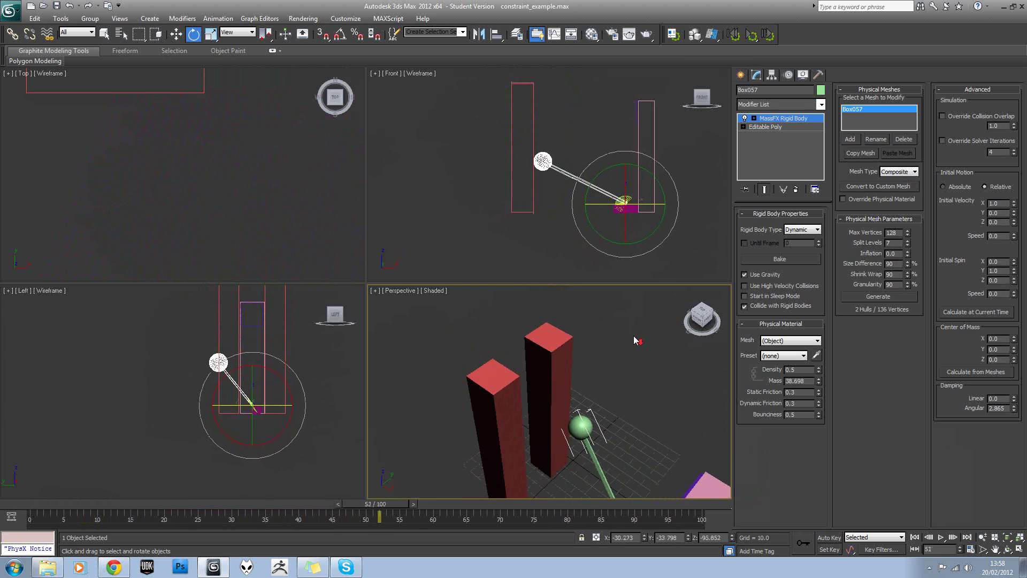
pyautogui.click(734, 35)
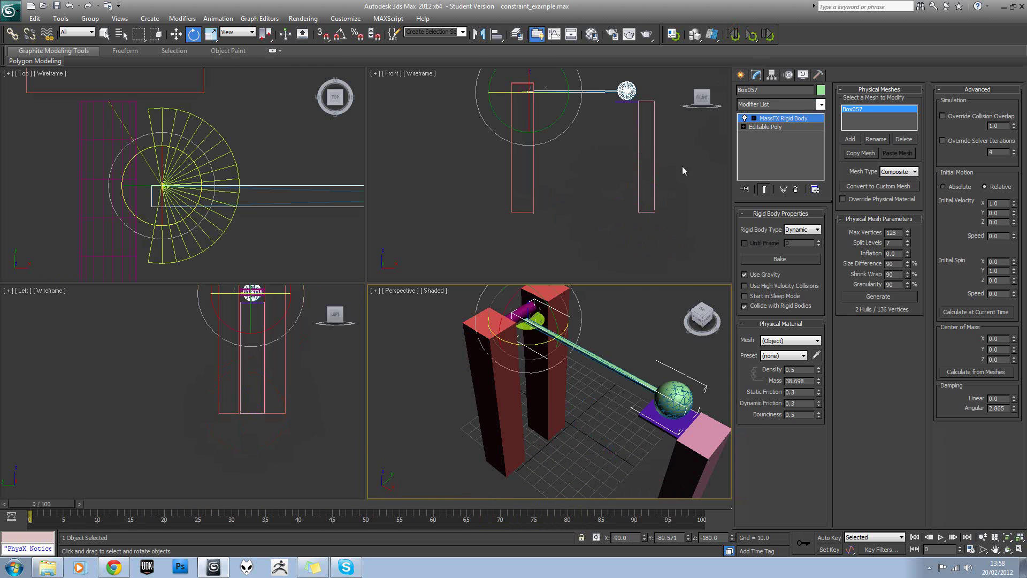
# - Set the purple cylinder's rigid body type to Static
pyautogui.click(625, 331)
pyautogui.click(520, 321)
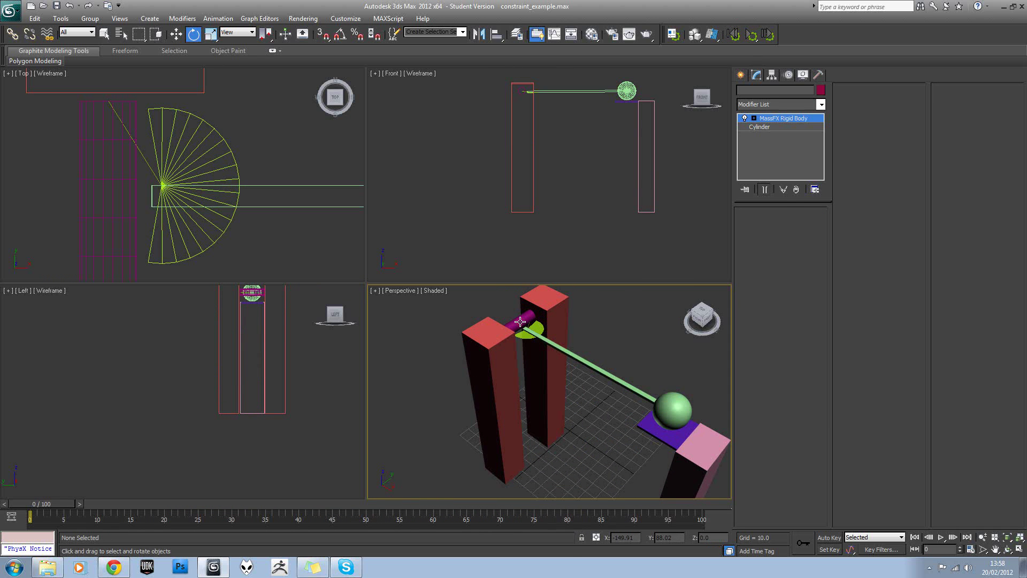
pyautogui.scroll(4, 546, 363)
pyautogui.moveTo(547, 369); pyautogui.dragTo(537, 333, button='middle')
pyautogui.click(806, 225)
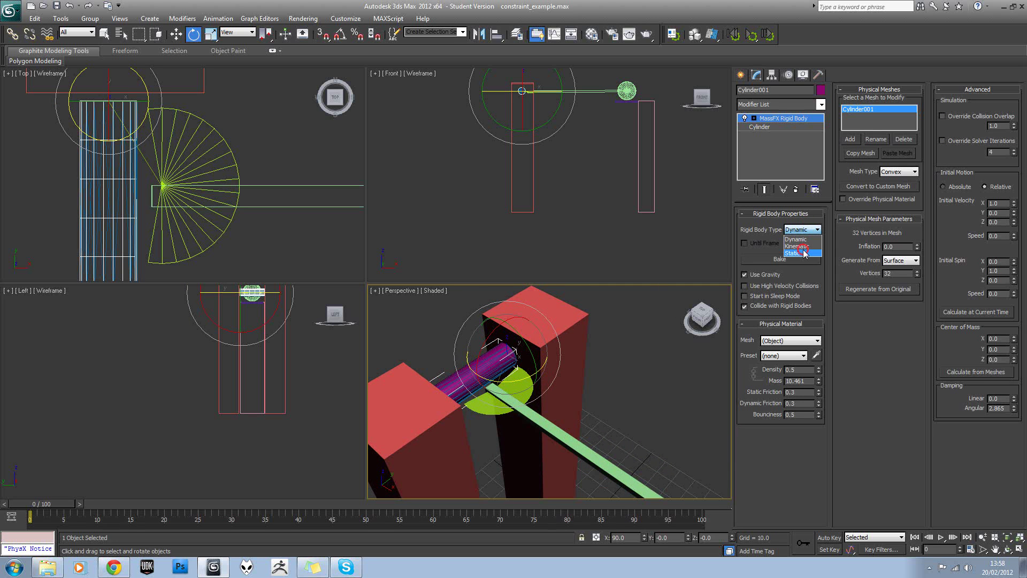
pyautogui.click(805, 253)
# - Run the simulation to check how the arm moves on the static cylinder, and stop the playback
pyautogui.scroll(-5, 572, 360)
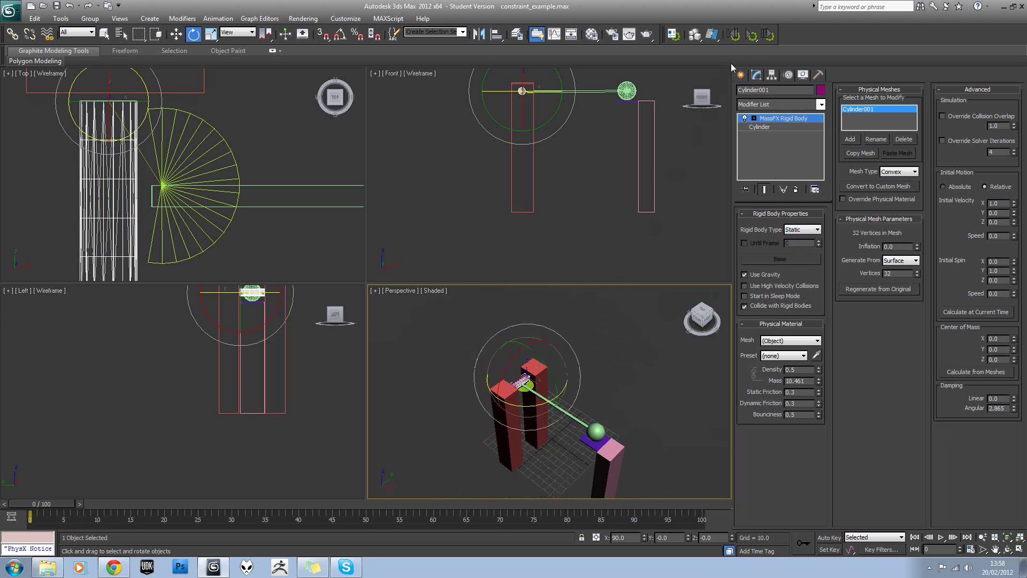
pyautogui.click(750, 35)
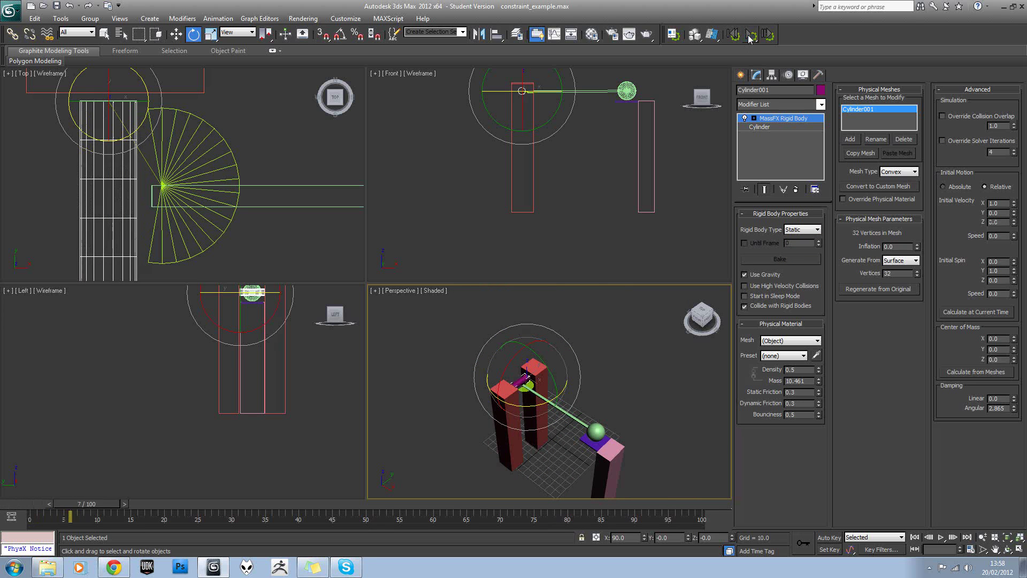
pyautogui.click(749, 36)
pyautogui.scroll(4, 605, 350)
pyautogui.moveTo(605, 351); pyautogui.dragTo(602, 341, button='middle')
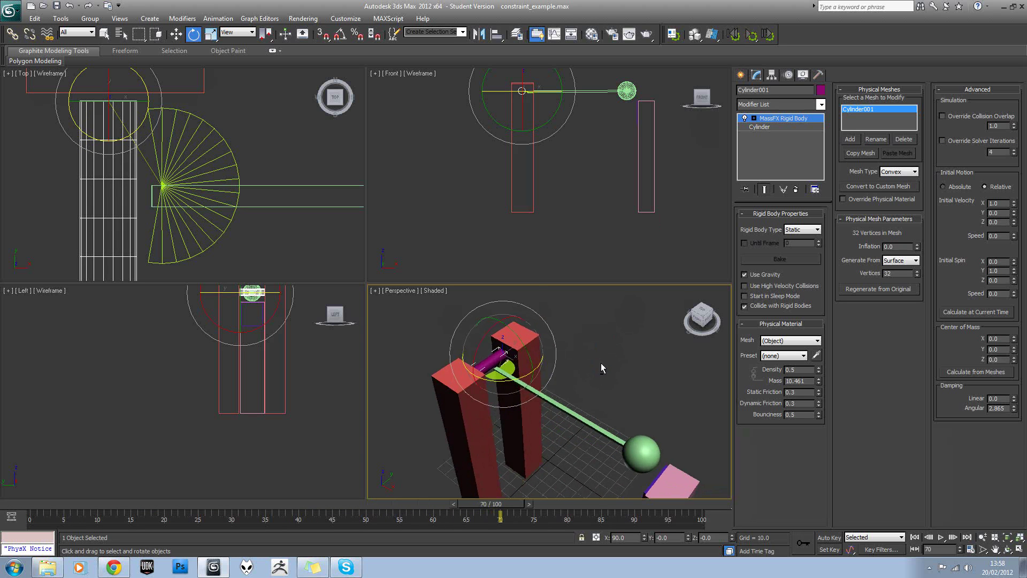
# - Rotate the hinge constraint at the cylinder by 90 degrees so its swing arc stands vertically in the arm's plane
pyautogui.click(602, 363)
pyautogui.scroll(5, 522, 380)
pyautogui.scroll(-2, 492, 371)
pyautogui.click(506, 357)
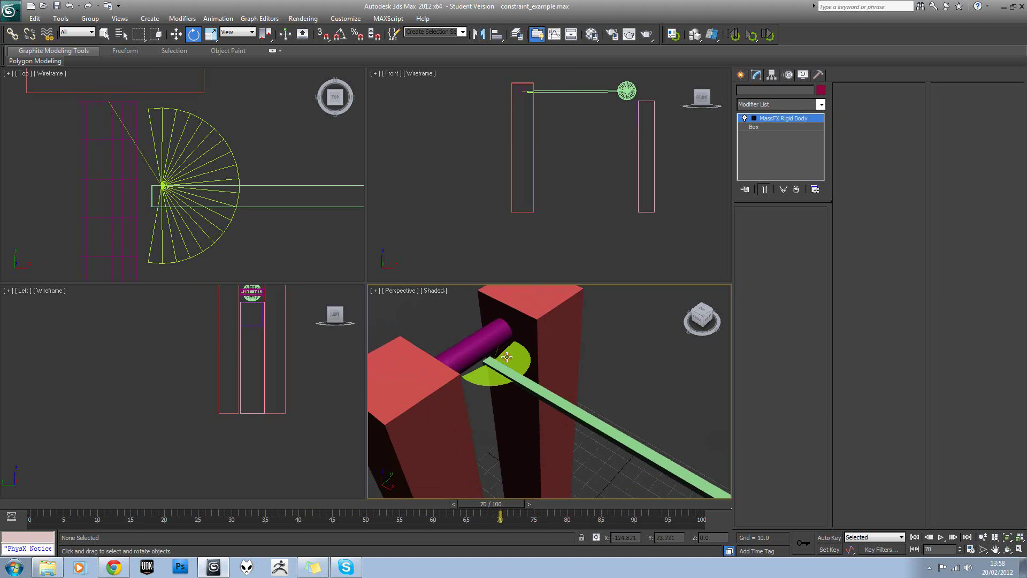
pyautogui.click(507, 357)
pyautogui.scroll(3, 506, 357)
pyautogui.scroll(-3, 503, 362)
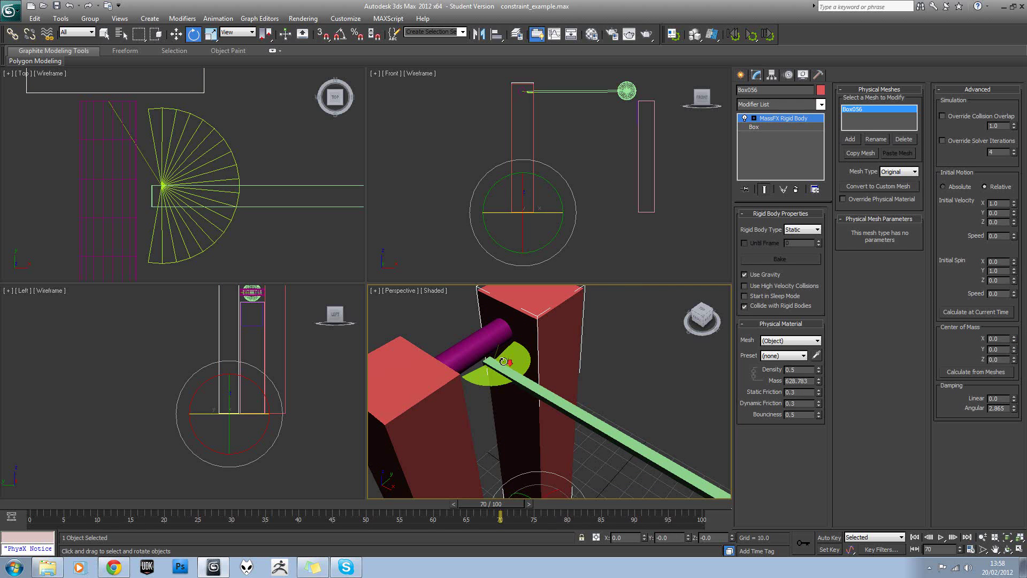
pyautogui.click(196, 243)
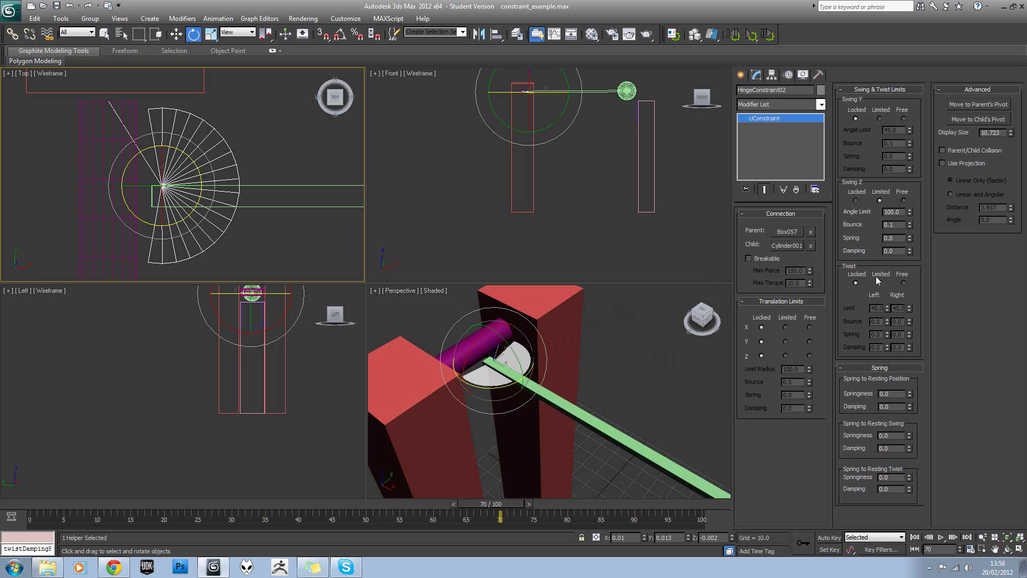
pyautogui.click(252, 252)
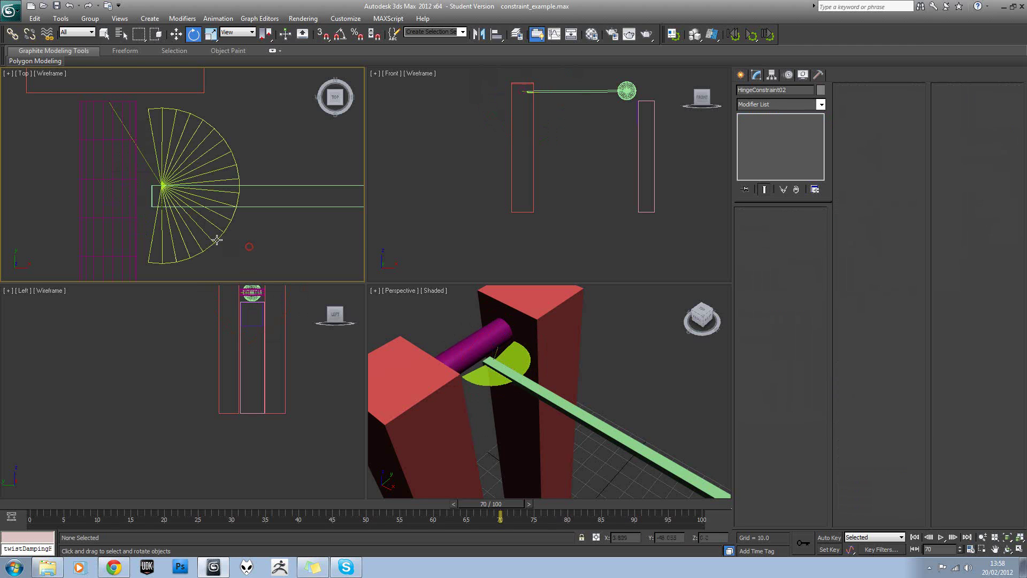
pyautogui.click(213, 232)
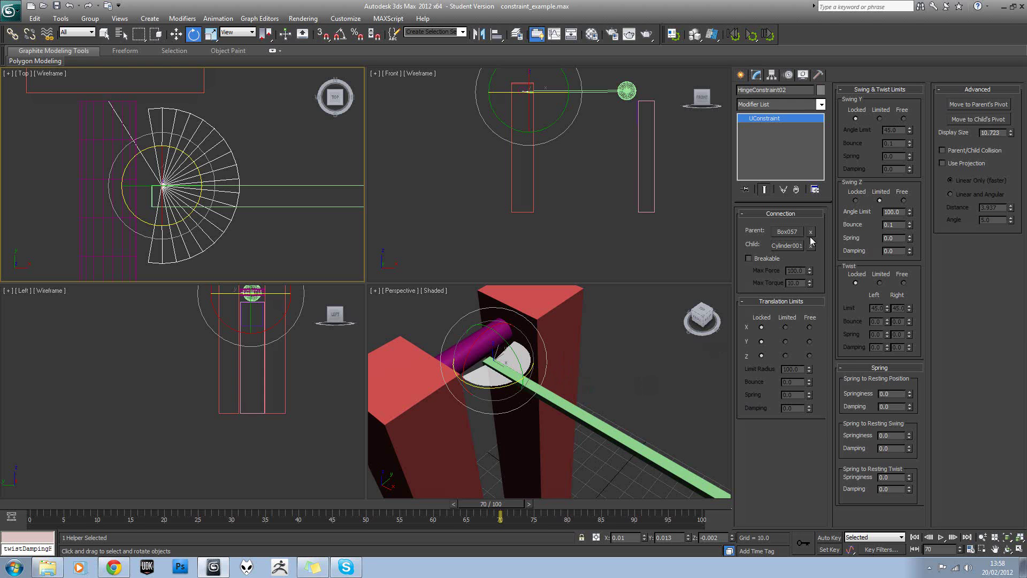
pyautogui.moveTo(479, 338); pyautogui.dragTo(505, 371)
pyautogui.keyDown('alt'); pyautogui.moveTo(506, 370); pyautogui.dragTo(525, 350, button='middle'); pyautogui.keyUp('alt')
pyautogui.moveTo(526, 344); pyautogui.dragTo(538, 392)
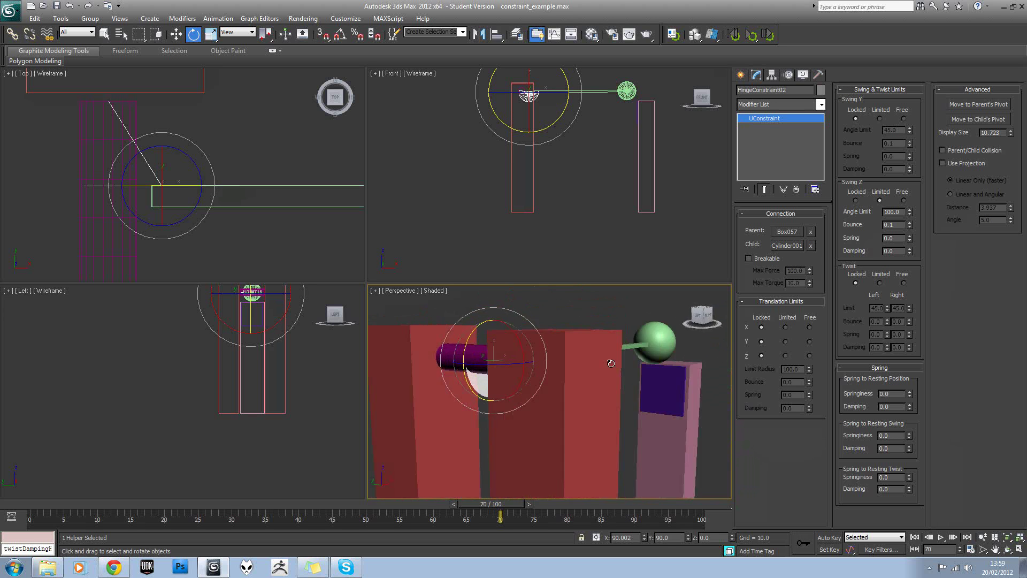
pyautogui.click(617, 337)
pyautogui.scroll(-4, 540, 351)
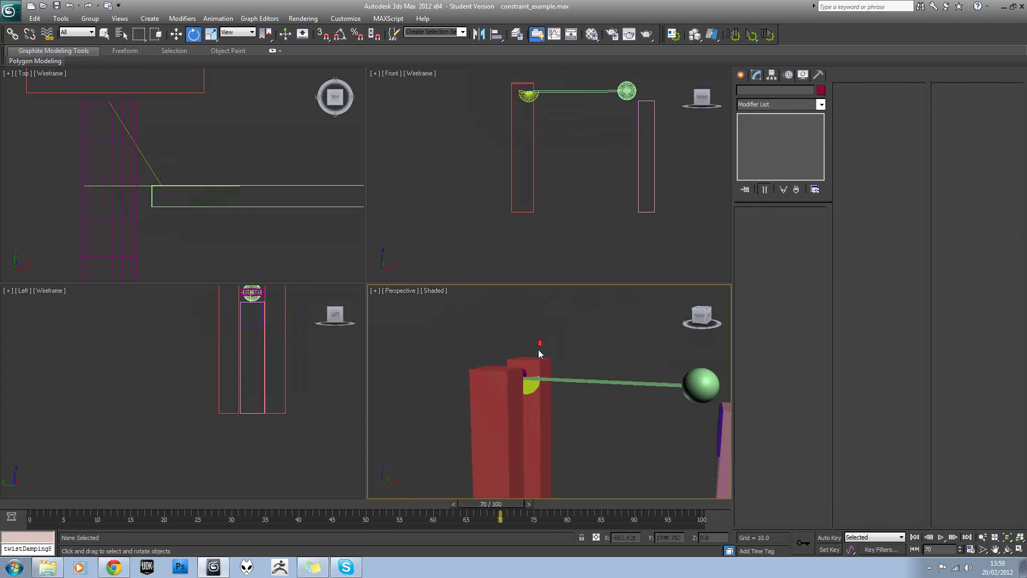
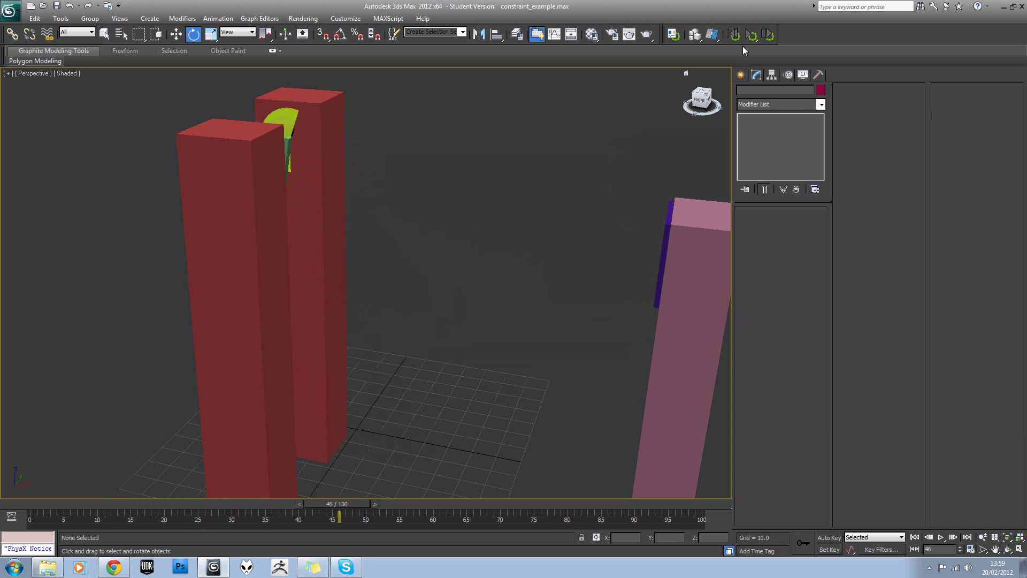
# - Simulate the ball swinging down from the cylinder from different viewing angles, and reset the simulation after each run
pyautogui.keyDown('alt'); pyautogui.moveTo(600, 174); pyautogui.dragTo(594, 176, button='middle'); pyautogui.keyUp('alt')
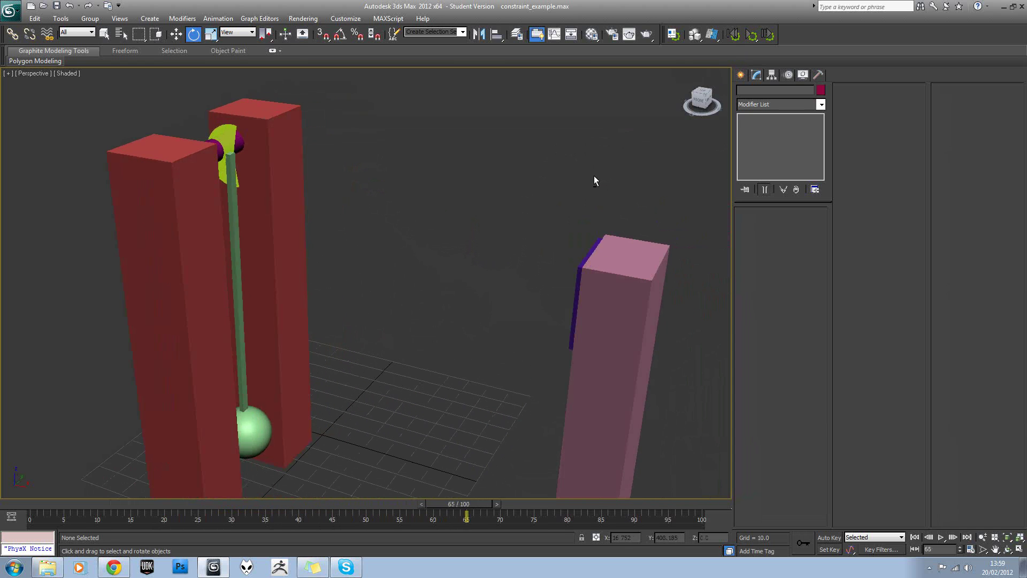
pyautogui.click(749, 32)
pyautogui.click(733, 33)
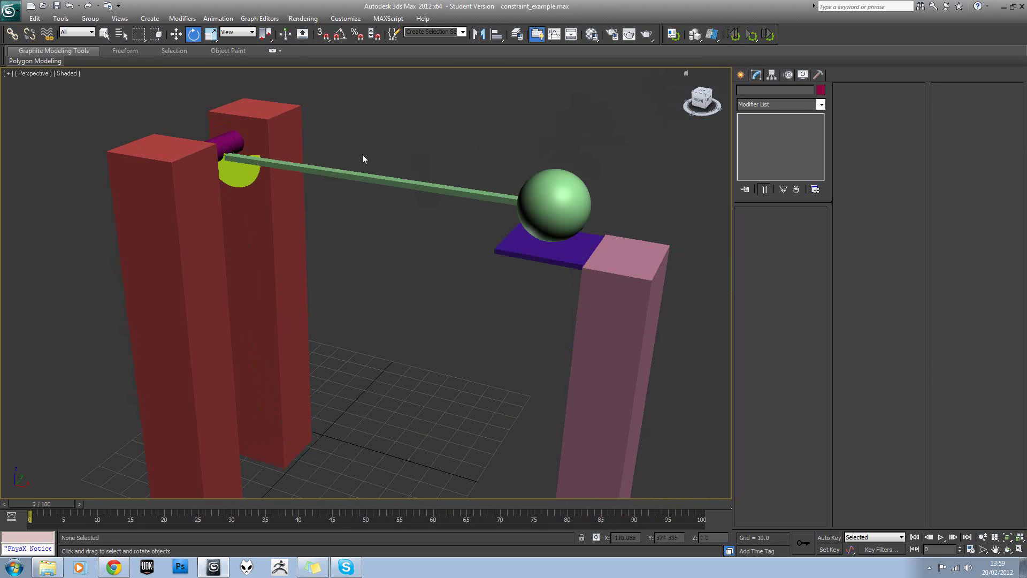
pyautogui.moveTo(361, 156)
pyautogui.keyDown('alt'); pyautogui.mouseDown(button='middle')
pyautogui.moveTo(414, 168)
pyautogui.moveTo(421, 153)
pyautogui.moveTo(342, 152)
pyautogui.moveTo(375, 155)
pyautogui.mouseUp(button='middle'); pyautogui.keyUp('alt')
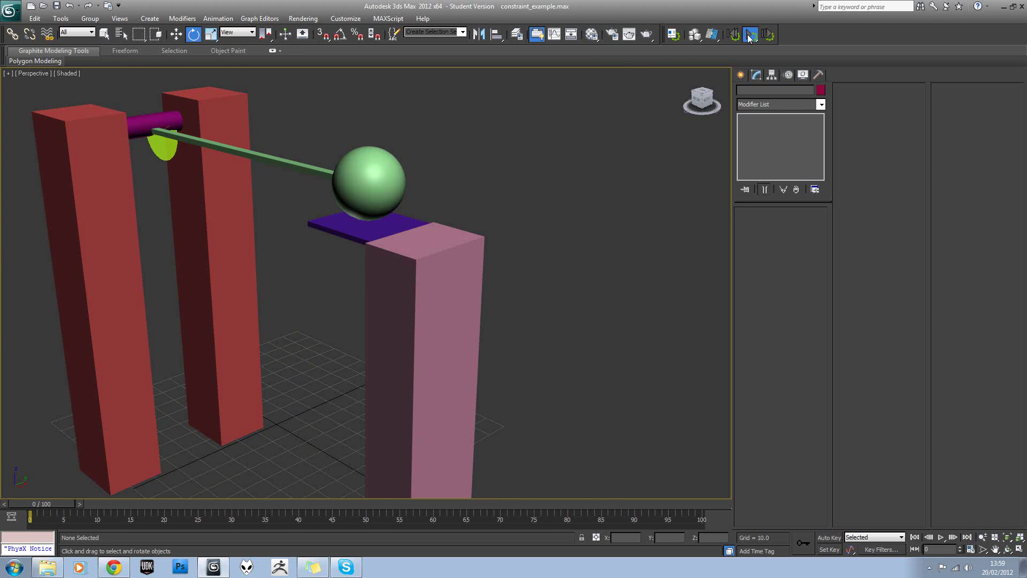
pyautogui.click(750, 36)
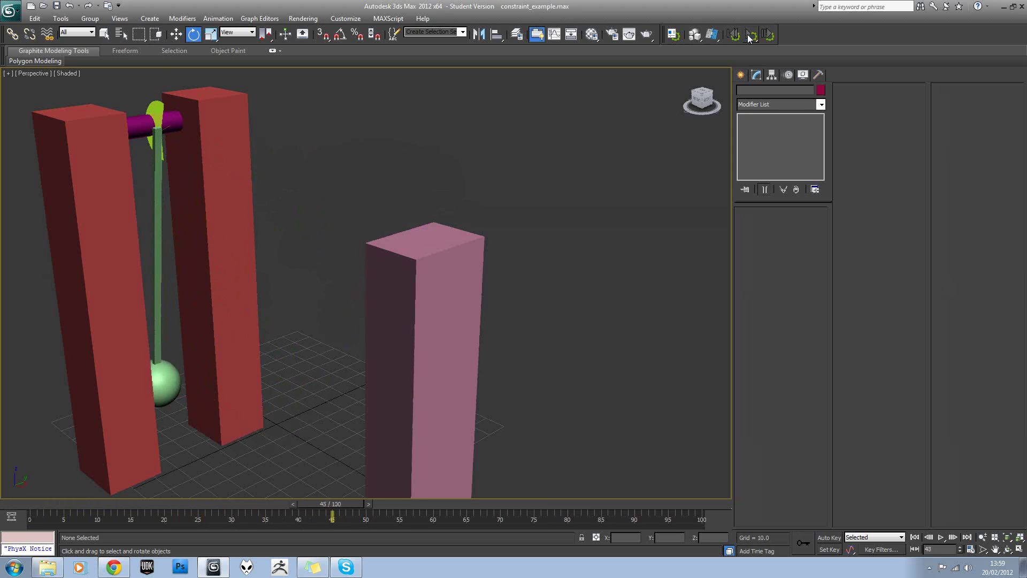
pyautogui.keyDown('alt'); pyautogui.moveTo(588, 107); pyautogui.dragTo(623, 78, button='middle'); pyautogui.keyUp('alt')
pyautogui.click(732, 34)
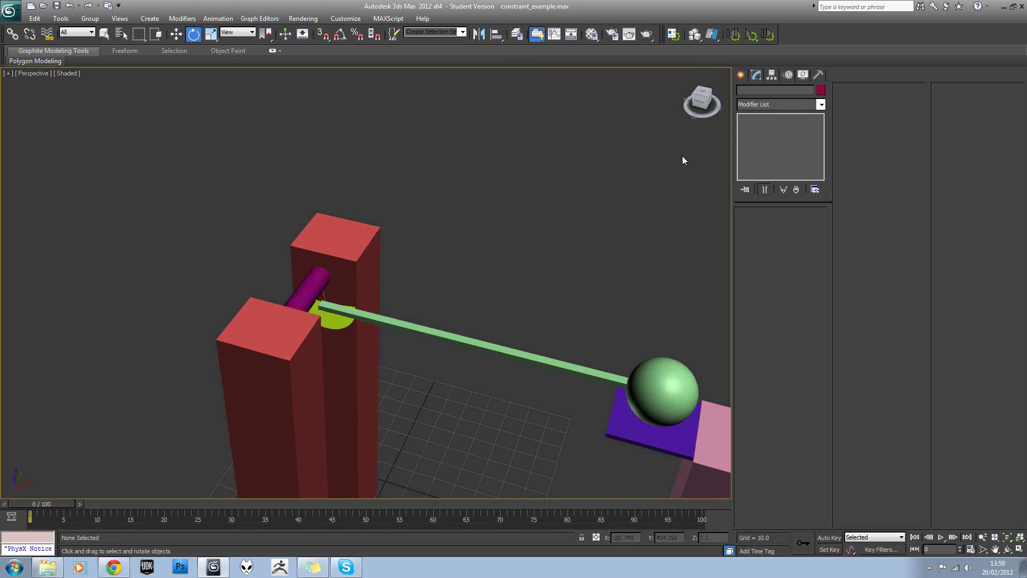
# - Examine how the arm's end and the hinge constraint sit relative to the cylinder between the red pillars
pyautogui.moveTo(563, 251)
pyautogui.keyDown('alt'); pyautogui.mouseDown(button='middle')
pyautogui.moveTo(561, 234)
pyautogui.moveTo(557, 242)
pyautogui.mouseUp(button='middle'); pyautogui.keyUp('alt')
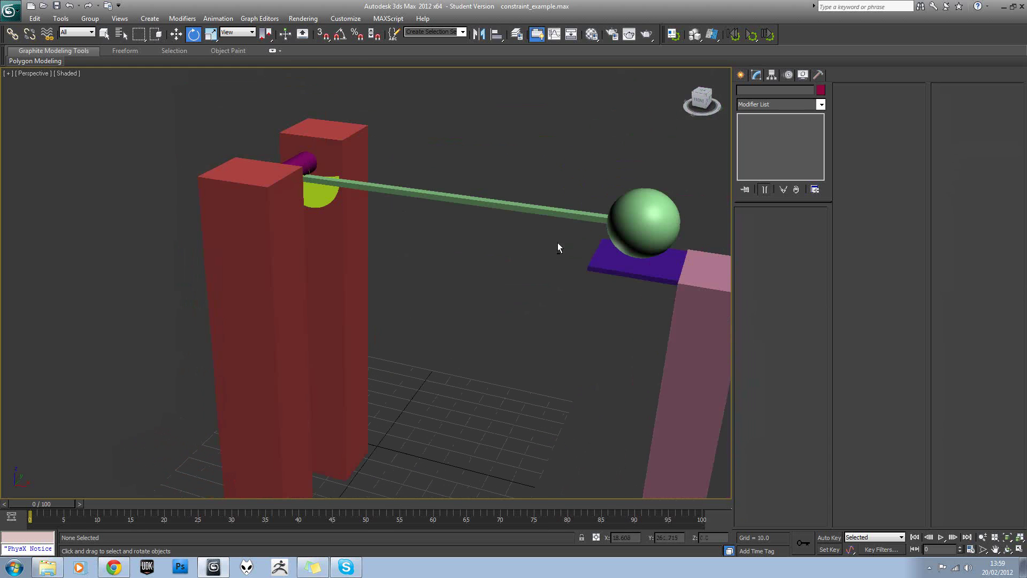
pyautogui.click(629, 215)
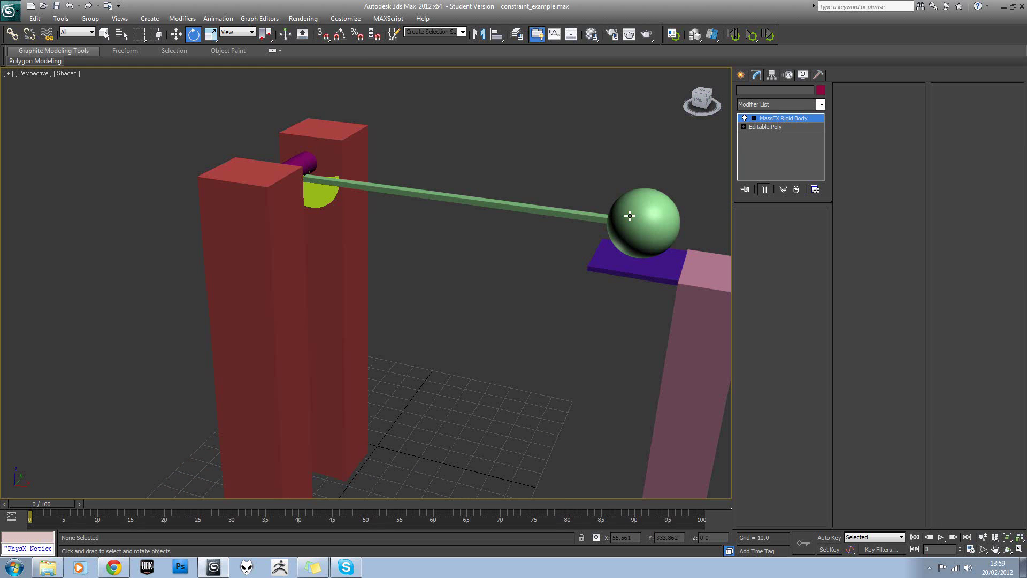
pyautogui.click(593, 215)
pyautogui.keyDown('alt'); pyautogui.moveTo(535, 219); pyautogui.dragTo(518, 231, button='middle'); pyautogui.keyUp('alt')
pyautogui.scroll(3, 445, 211)
pyautogui.moveTo(444, 210); pyautogui.dragTo(446, 247, button='middle')
pyautogui.scroll(3, 406, 265)
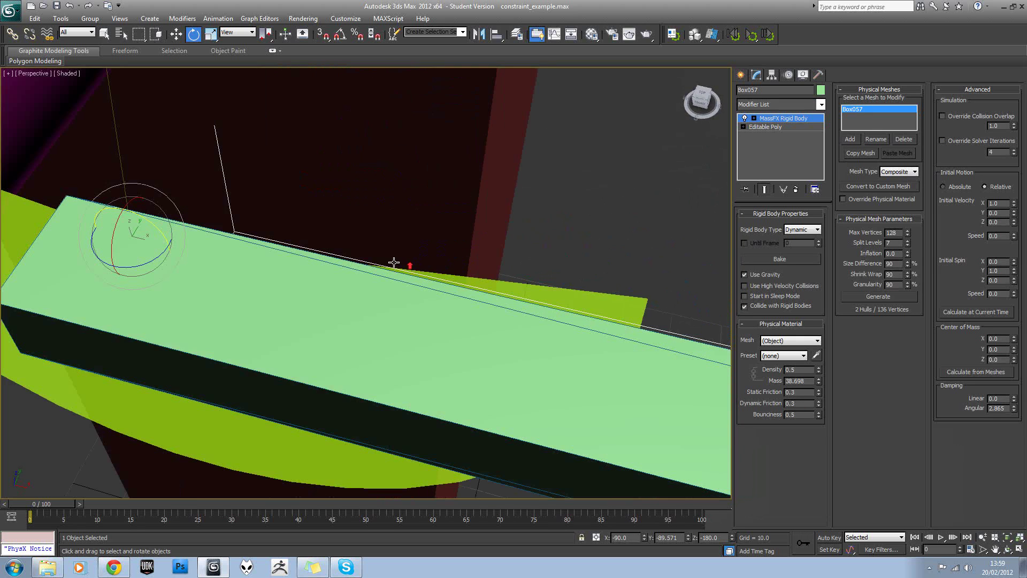
pyautogui.scroll(-6, 395, 262)
pyautogui.scroll(3, 332, 297)
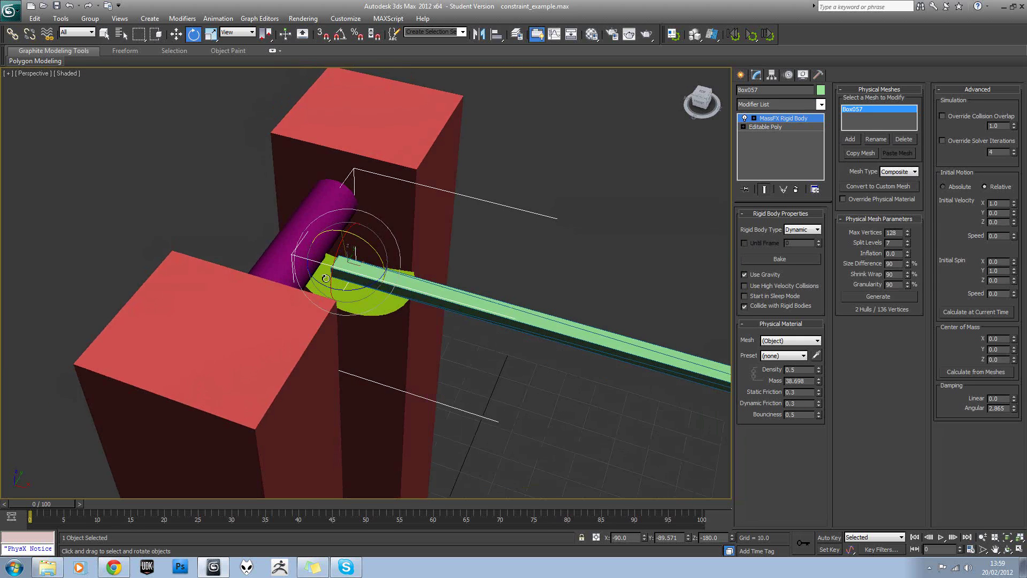
pyautogui.press('F3')
pyautogui.press('F3')
# - Show all four views and move the hinge constraint from the arm's end to the centre of the cylinder in the front view
pyautogui.click(1017, 549)
pyautogui.moveTo(197, 202); pyautogui.dragTo(225, 190, button='middle')
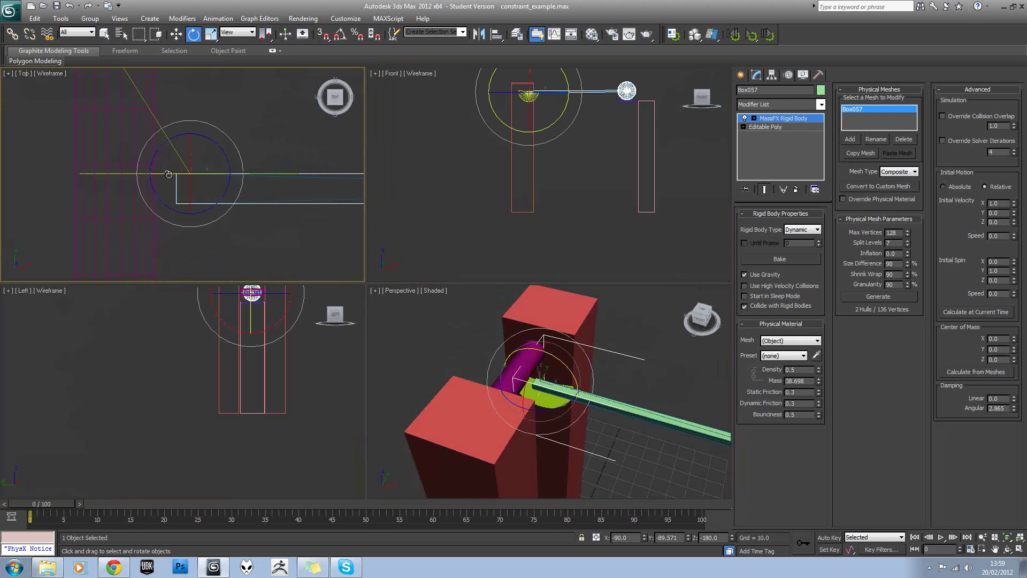
pyautogui.moveTo(282, 342); pyautogui.dragTo(263, 390, button='middle')
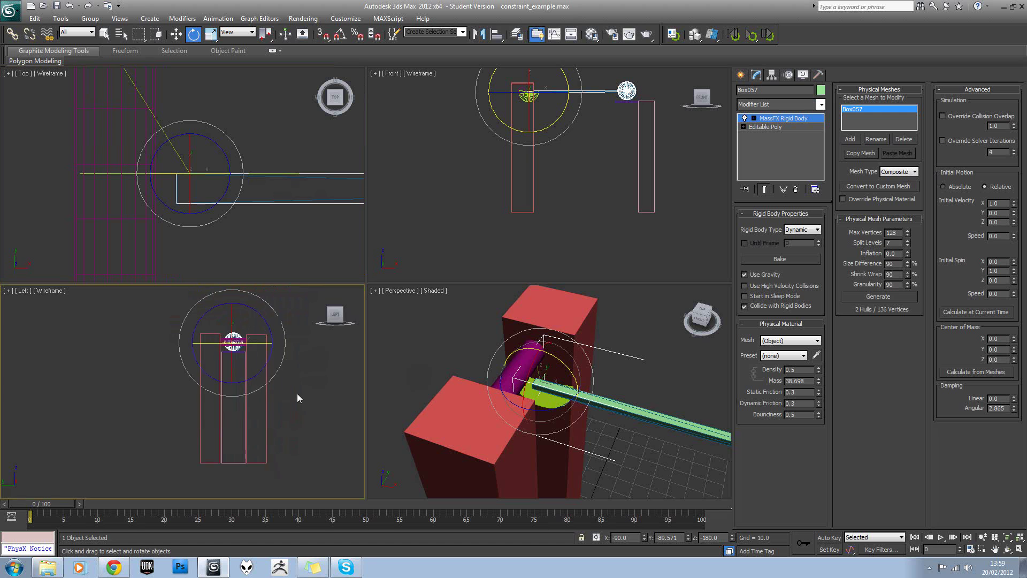
pyautogui.scroll(6, 534, 241)
pyautogui.moveTo(550, 153); pyautogui.dragTo(685, 164, button='middle')
pyautogui.scroll(3, 516, 246)
pyautogui.scroll(3, 644, 169)
pyautogui.click(563, 126)
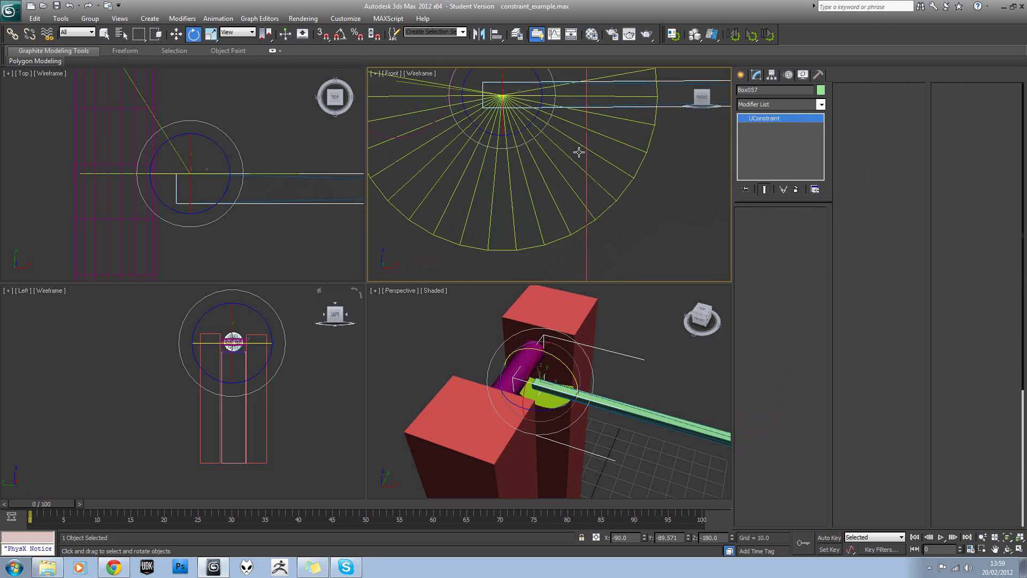
pyautogui.moveTo(580, 154); pyautogui.dragTo(601, 184, button='middle')
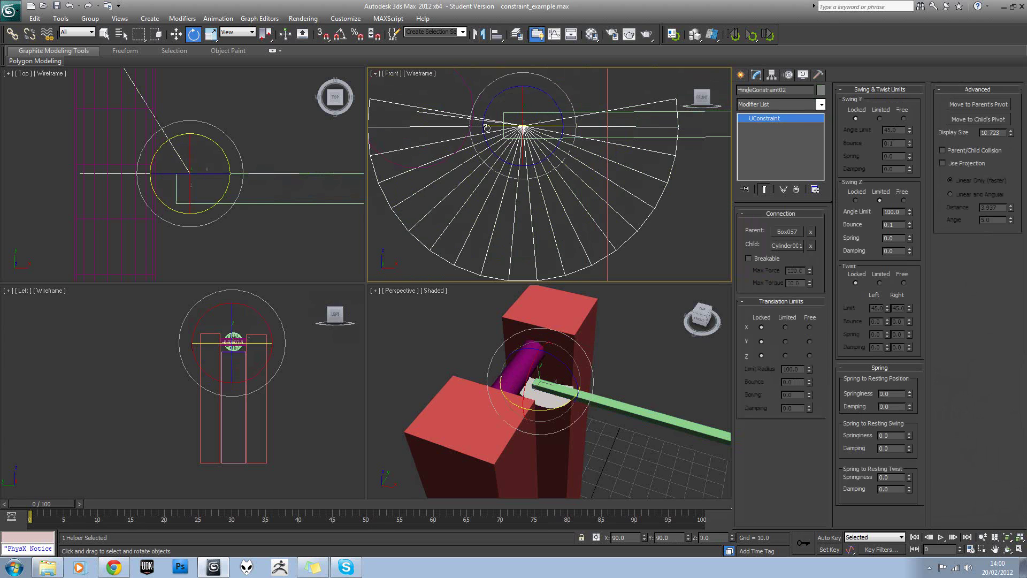
pyautogui.click(176, 35)
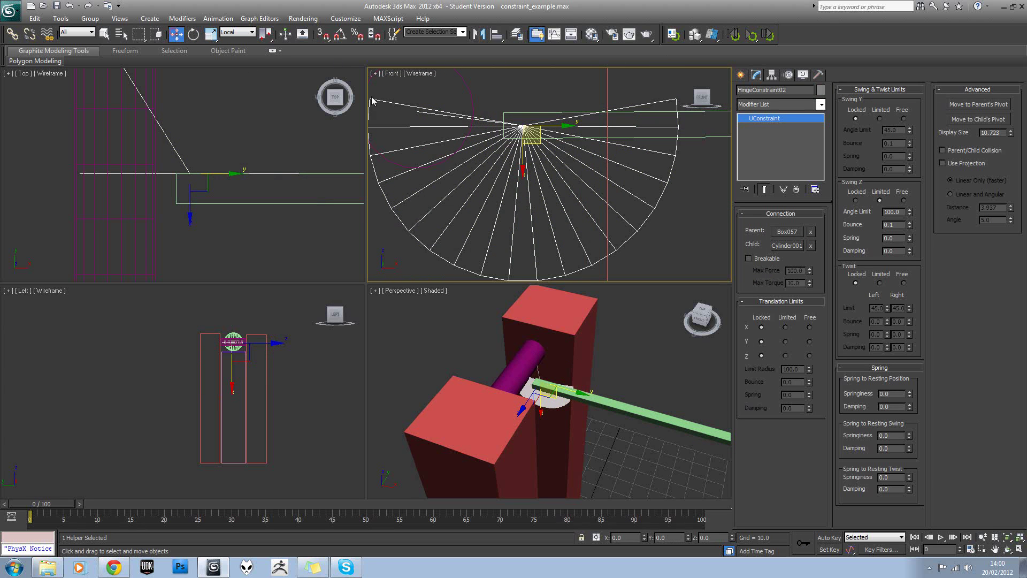
pyautogui.moveTo(533, 142); pyautogui.dragTo(434, 134)
pyautogui.scroll(-5, 550, 155)
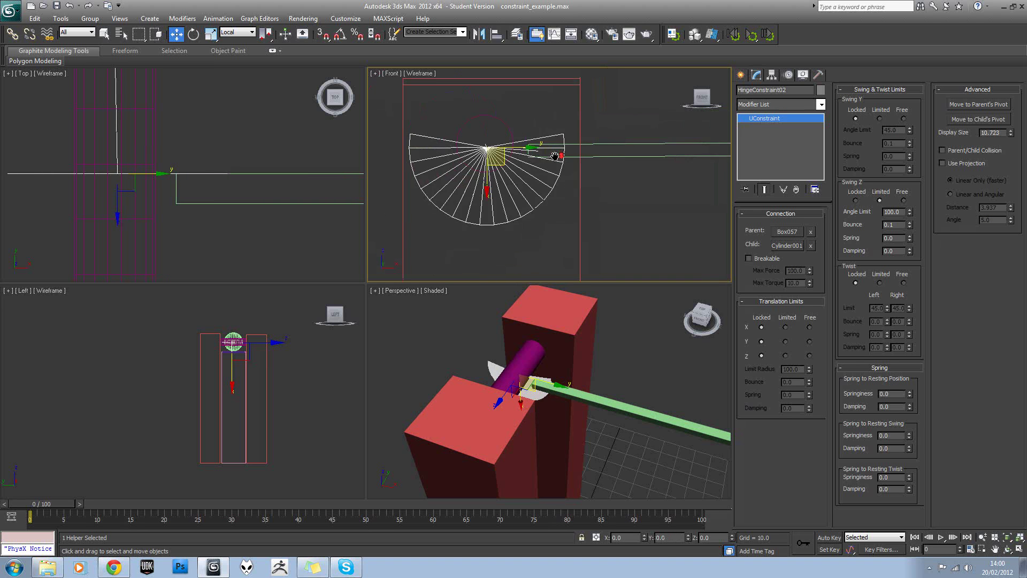
# - Simulate the swing with the repositioned hinge from two viewing angles, resetting the simulation after each run
pyautogui.moveTo(633, 362); pyautogui.dragTo(573, 313, button='middle')
pyautogui.scroll(-4, 603, 312)
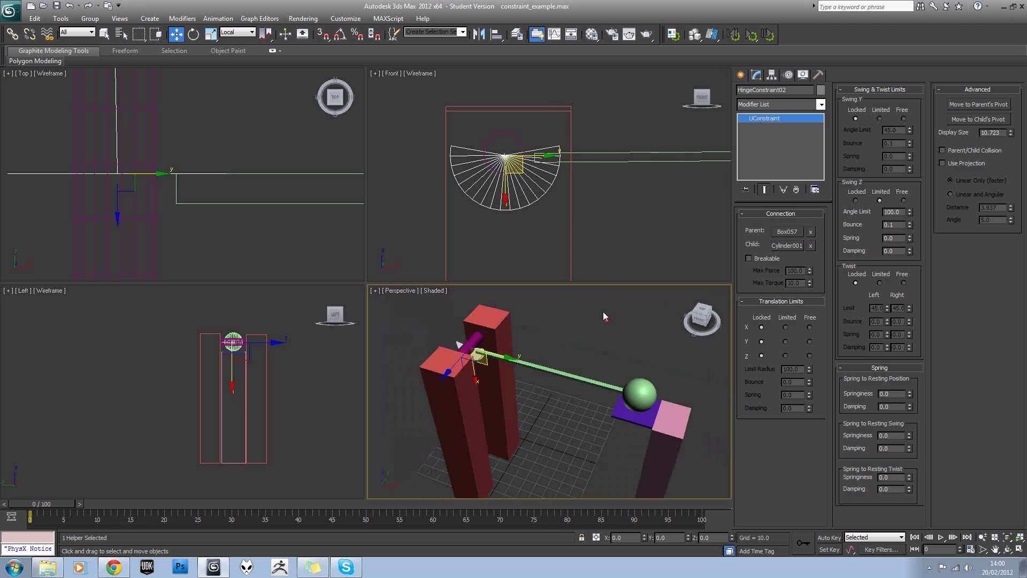
pyautogui.click(749, 38)
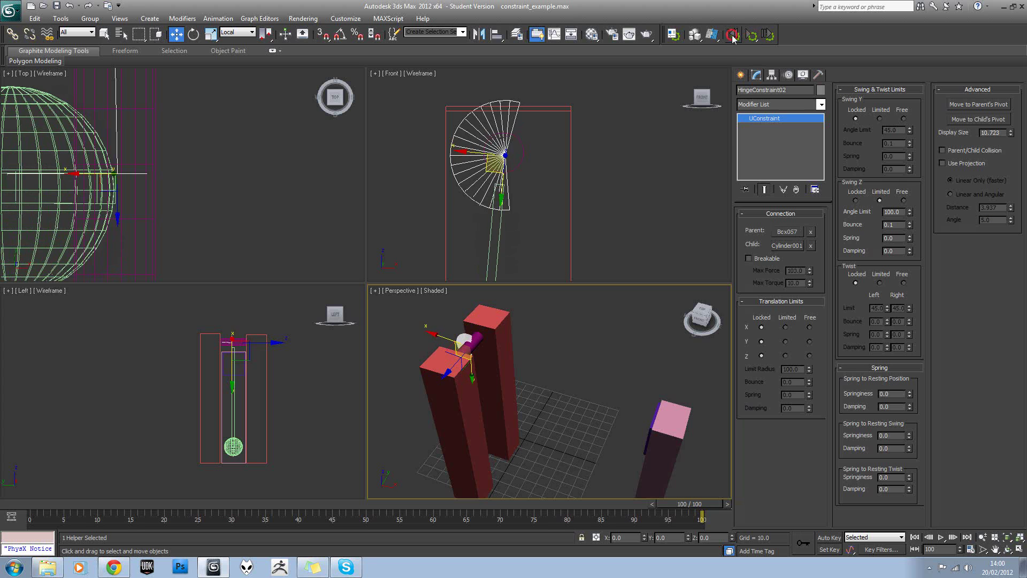
pyautogui.click(733, 35)
pyautogui.keyDown('alt'); pyautogui.moveTo(612, 336); pyautogui.dragTo(663, 324, button='middle'); pyautogui.keyUp('alt')
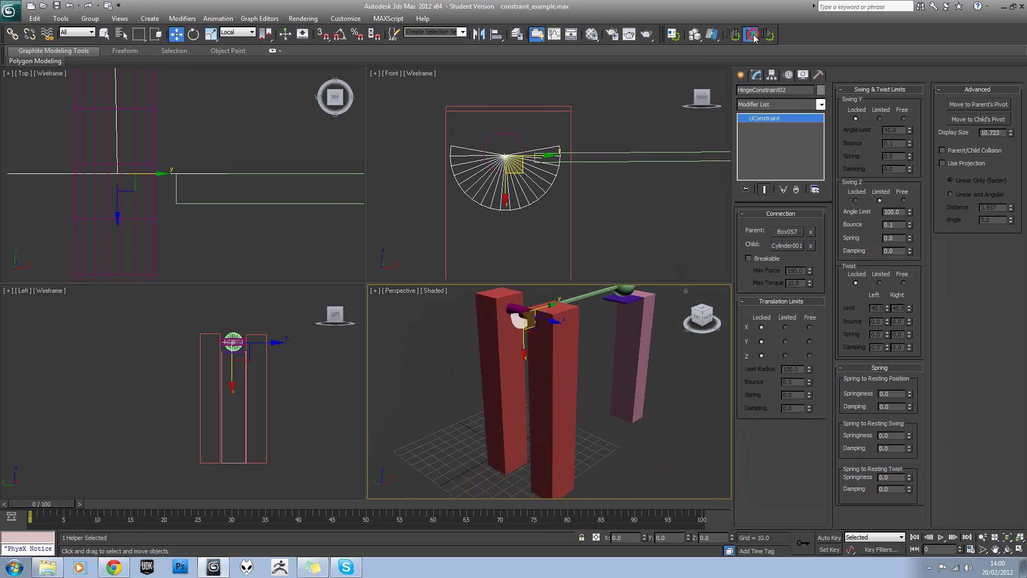
pyautogui.click(752, 35)
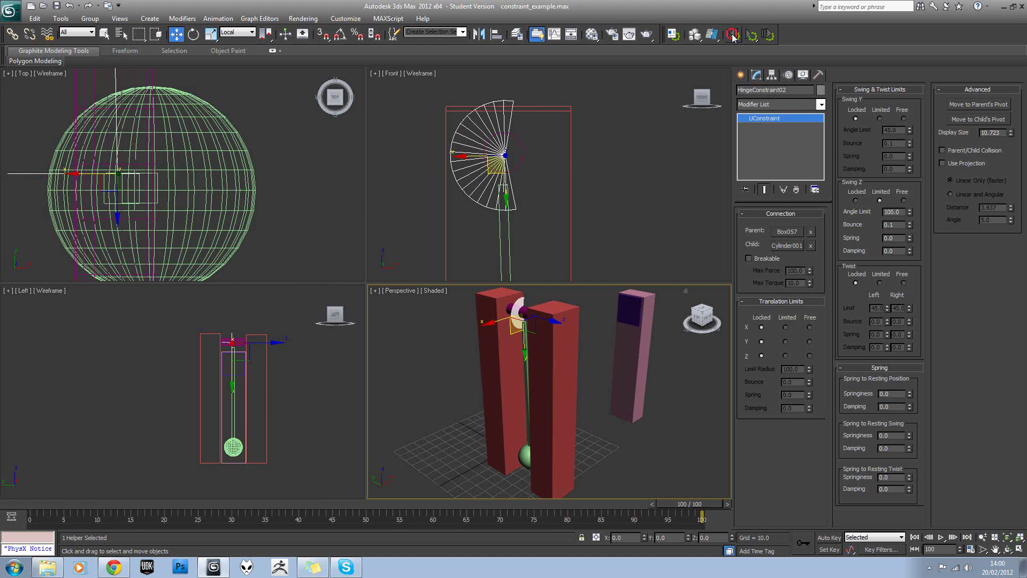
pyautogui.click(734, 35)
# - Isolate the hinge constraint, set its Swing Z angle limit to 180, and exit isolation
pyautogui.keyDown('alt'); pyautogui.moveTo(600, 305); pyautogui.dragTo(563, 387, button='middle'); pyautogui.keyUp('alt')
pyautogui.scroll(3, 573, 348)
pyautogui.hotkey('alt', 'q')
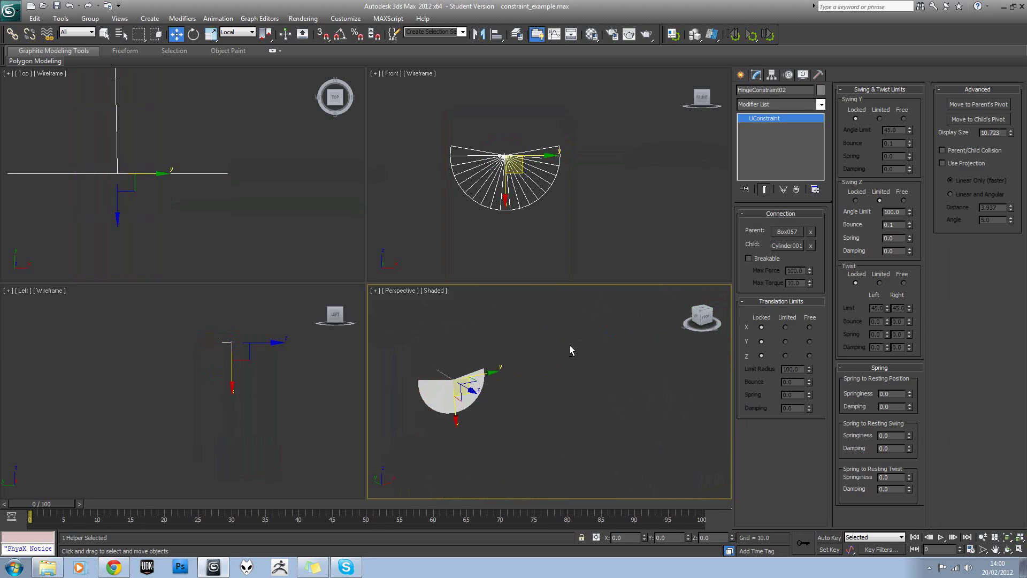
pyautogui.keyDown('alt'); pyautogui.moveTo(570, 345); pyautogui.dragTo(530, 358, button='middle'); pyautogui.keyUp('alt')
pyautogui.hotkey('ctrl', 'shift', 'z')
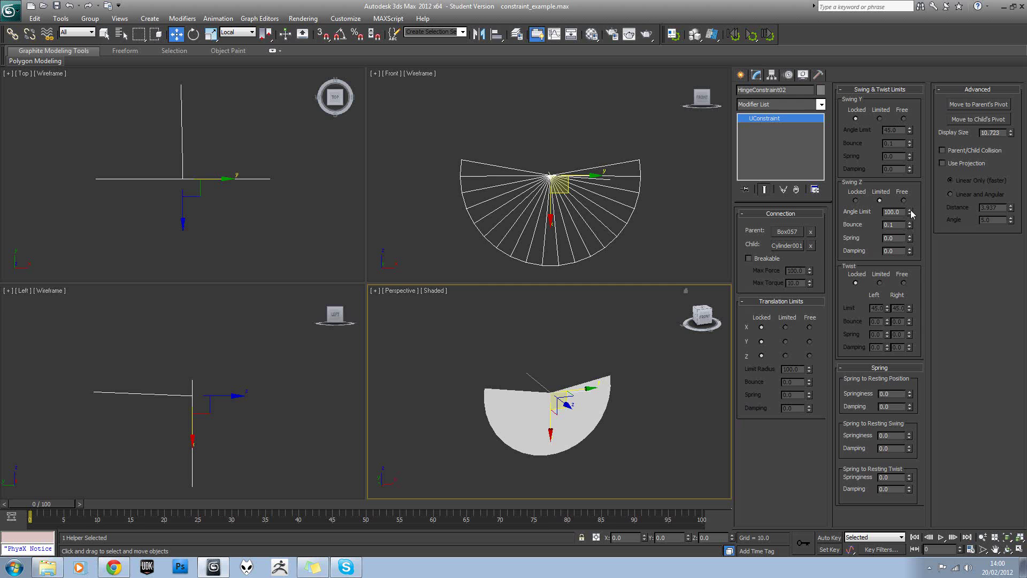
pyautogui.moveTo(909, 212); pyautogui.dragTo(901, 123)
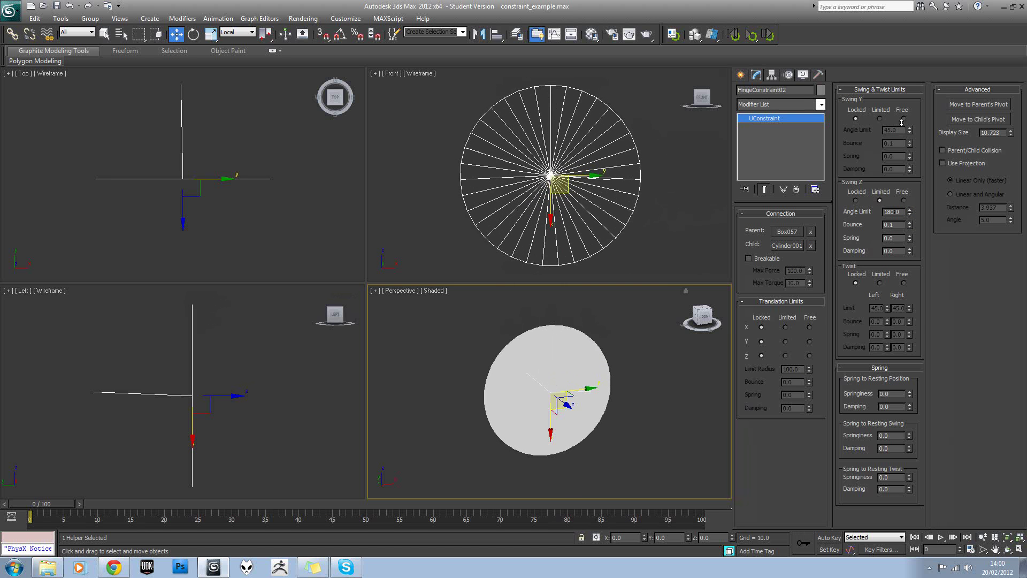
pyautogui.moveTo(619, 372)
pyautogui.keyDown('alt'); pyautogui.mouseDown(button='middle')
pyautogui.moveTo(568, 383)
pyautogui.moveTo(540, 376)
pyautogui.moveTo(659, 364)
pyautogui.moveTo(562, 373)
pyautogui.moveTo(613, 375)
pyautogui.mouseUp(button='middle'); pyautogui.keyUp('alt')
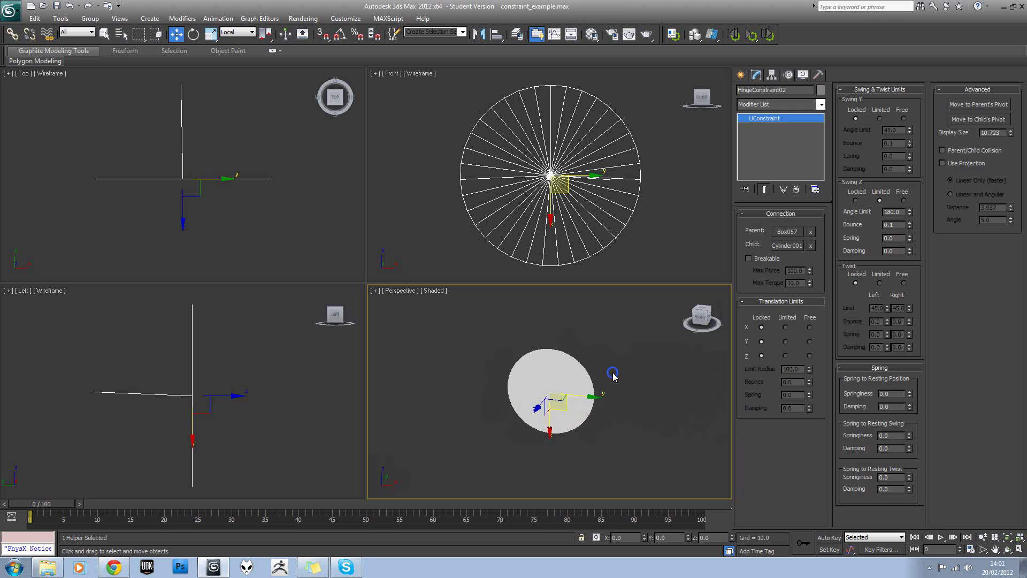
pyautogui.hotkey('alt', 'q')
# - Run the simulation with the full-circle hinge, watch the ball swing from several angles, and reset it
pyautogui.moveTo(628, 326); pyautogui.dragTo(591, 326, button='middle')
pyautogui.scroll(-4, 591, 326)
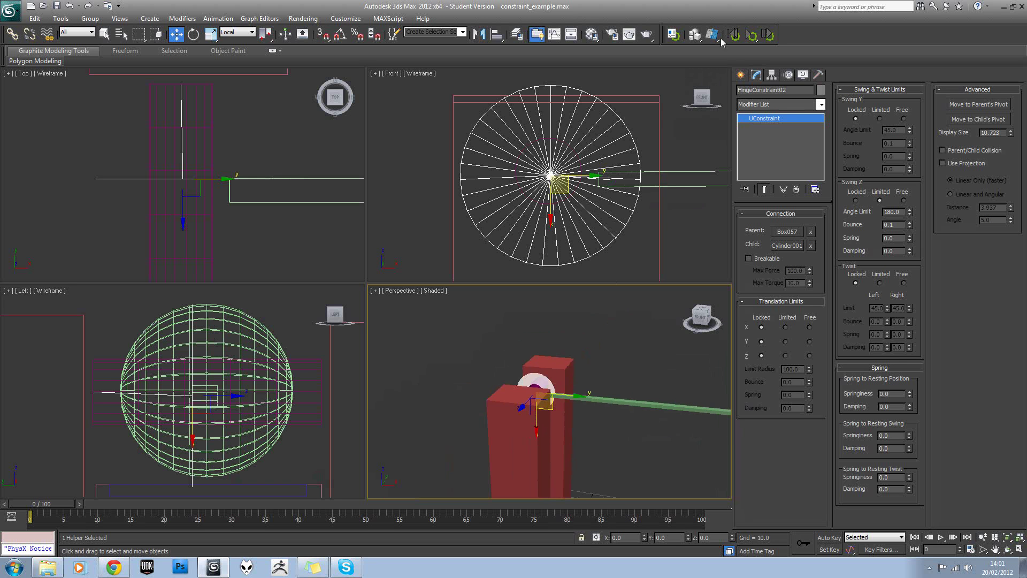
pyautogui.press('/')
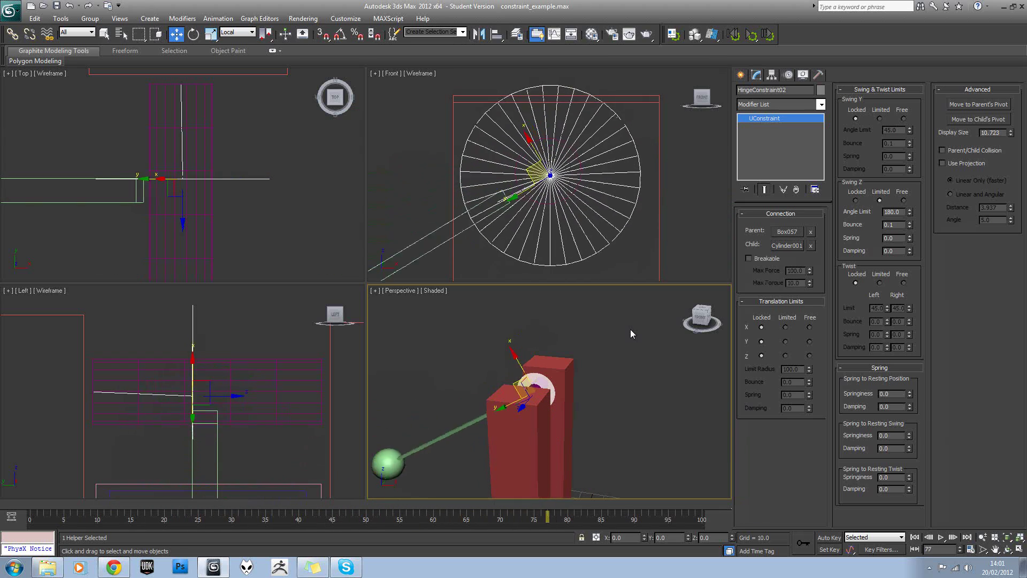
pyautogui.moveTo(648, 413); pyautogui.dragTo(628, 353, button='middle')
pyautogui.scroll(-2, 627, 353)
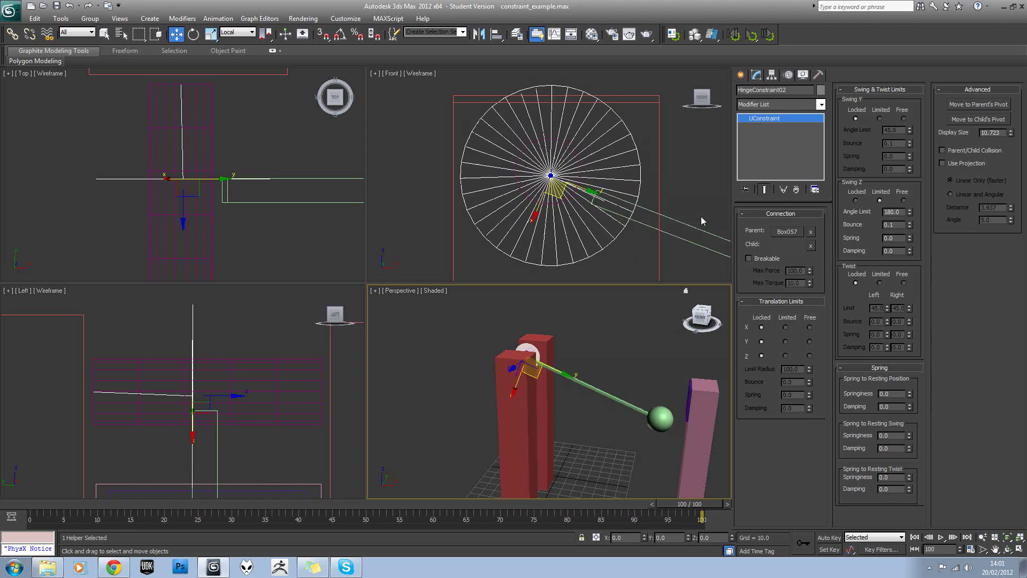
pyautogui.keyDown('alt'); pyautogui.moveTo(615, 343); pyautogui.dragTo(554, 332, button='middle'); pyautogui.keyUp('alt')
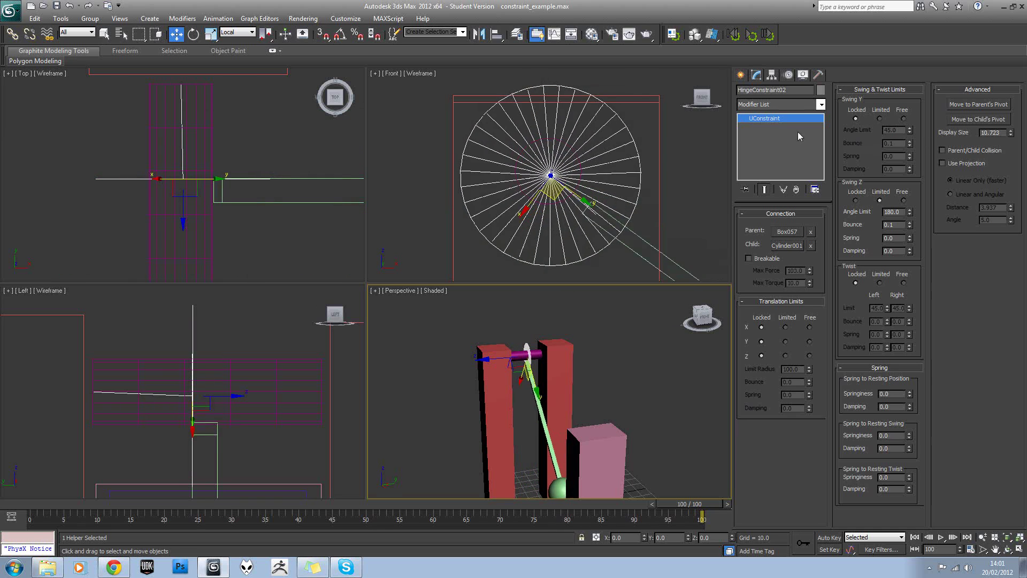
pyautogui.moveTo(580, 369); pyautogui.dragTo(583, 355, button='middle')
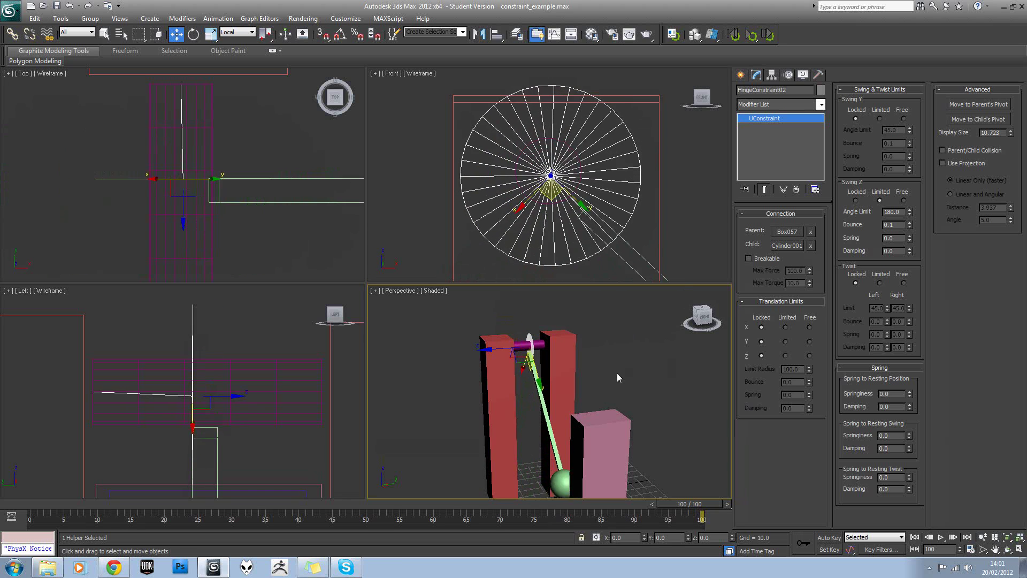
pyautogui.keyDown('alt'); pyautogui.moveTo(617, 375); pyautogui.dragTo(638, 379, button='middle'); pyautogui.keyUp('alt')
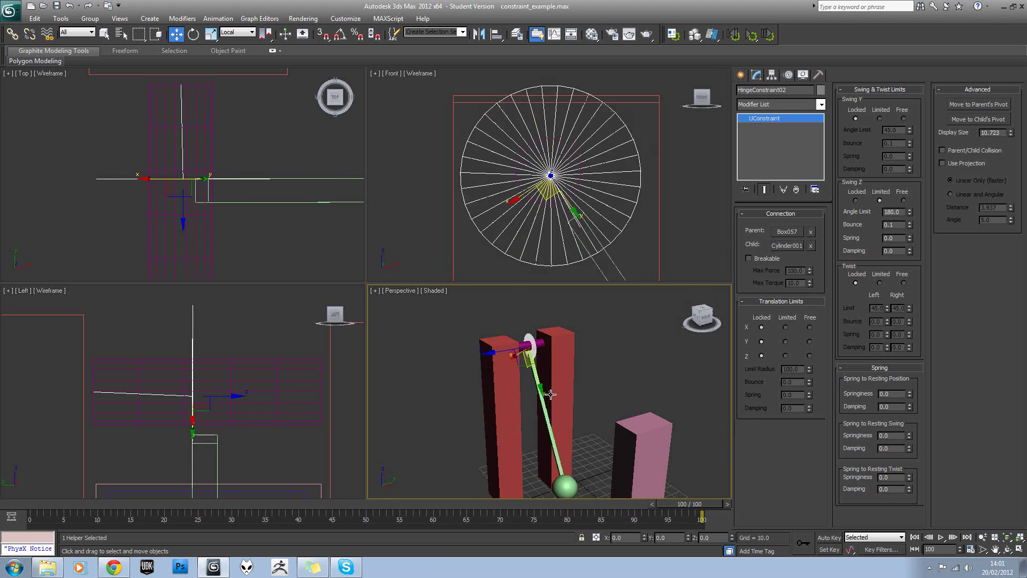
pyautogui.keyDown('alt'); pyautogui.moveTo(579, 348); pyautogui.dragTo(717, 322, button='middle'); pyautogui.keyUp('alt')
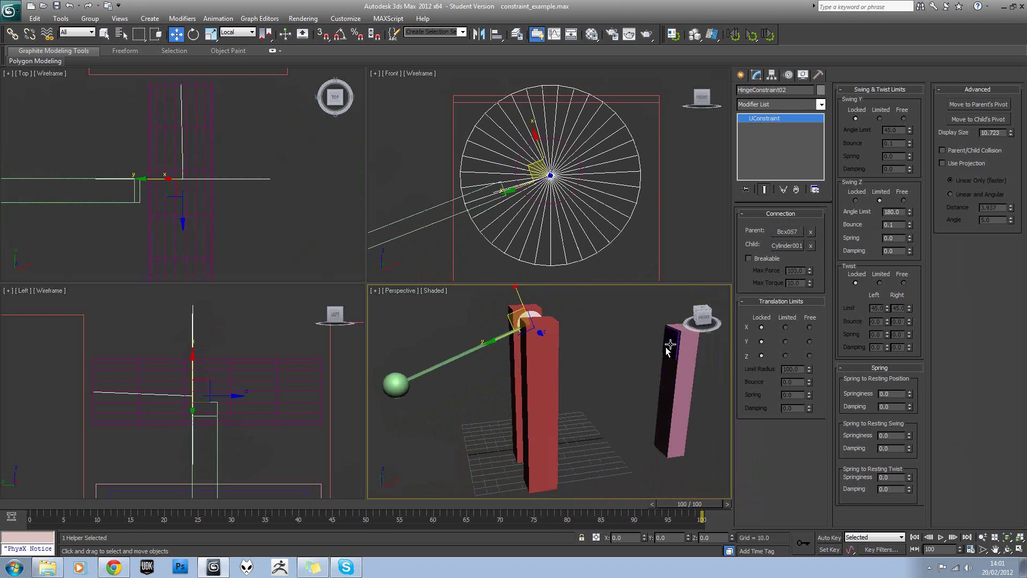
pyautogui.click(735, 40)
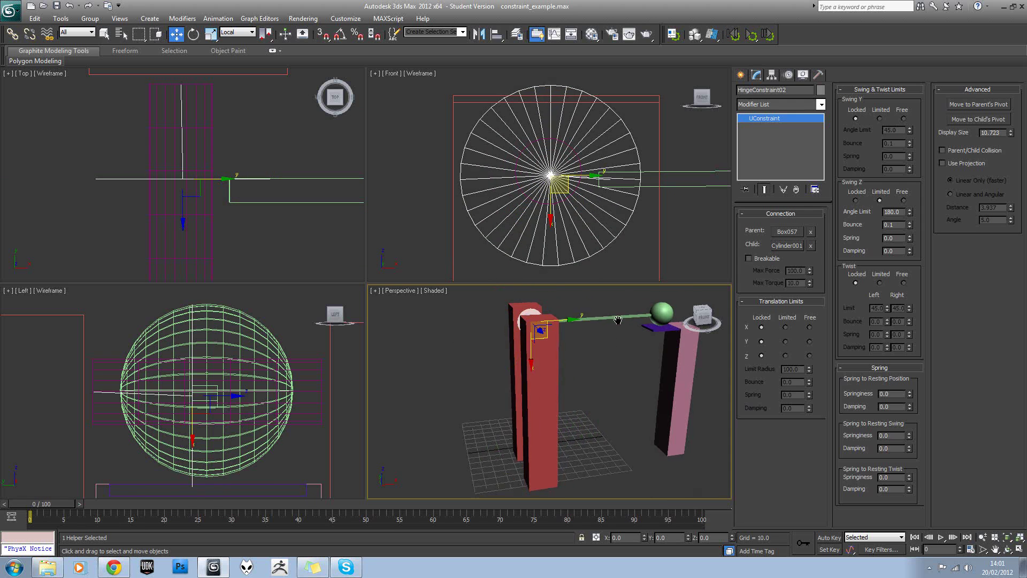
# - Create a flat box about 17.6 long and 7.8 wide on the ground beside the red pillars
pyautogui.moveTo(614, 372); pyautogui.dragTo(630, 350, button='middle')
pyautogui.click(630, 351)
pyautogui.click(740, 76)
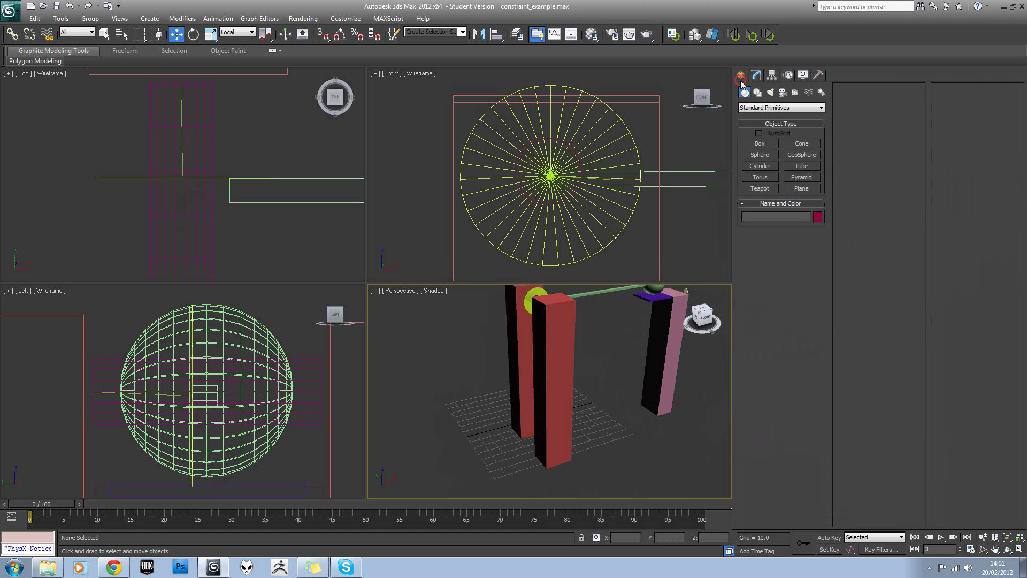
pyautogui.click(760, 143)
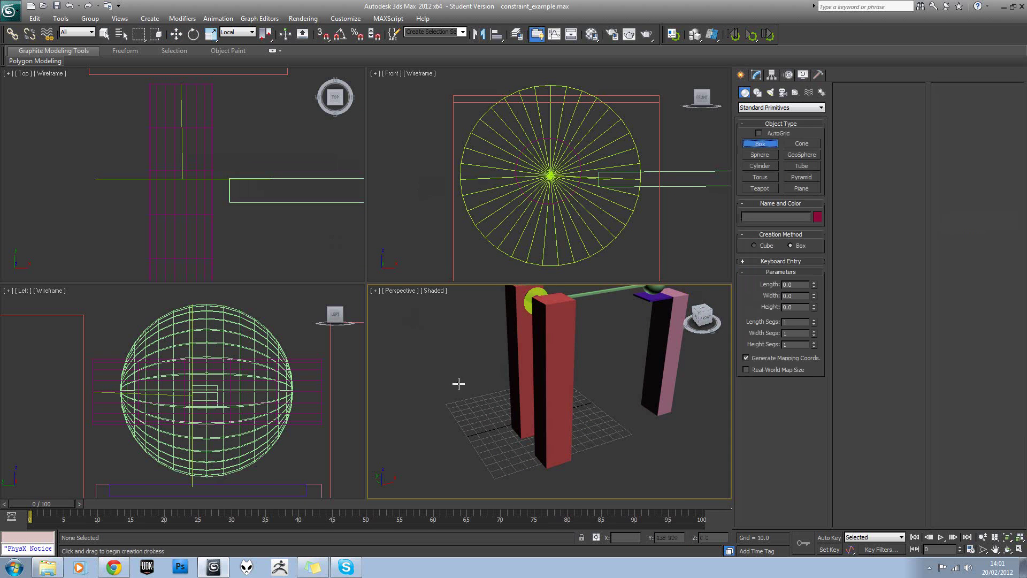
pyautogui.keyDown('alt'); pyautogui.moveTo(483, 424); pyautogui.dragTo(553, 418, button='middle'); pyautogui.keyUp('alt')
pyautogui.moveTo(534, 435); pyautogui.dragTo(542, 448)
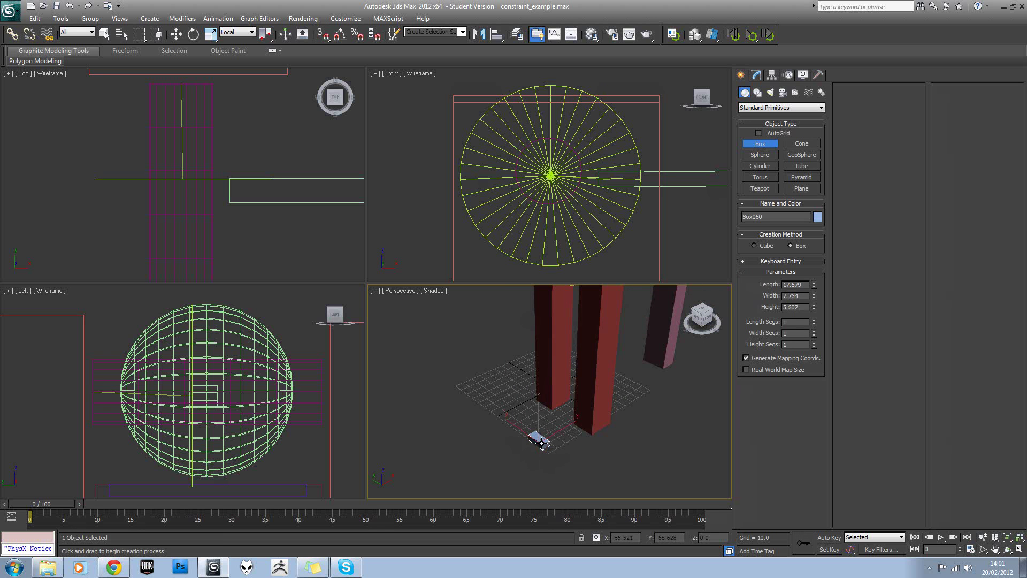
# - Clone the box end to end along its length, making seven copies for a row of eight
pyautogui.scroll(3, 541, 410)
pyautogui.moveTo(560, 436); pyautogui.dragTo(587, 390, button='middle')
pyautogui.press('w')
pyautogui.keyDown('shift'); pyautogui.moveTo(521, 419); pyautogui.dragTo(482, 430); pyautogui.keyUp('shift')
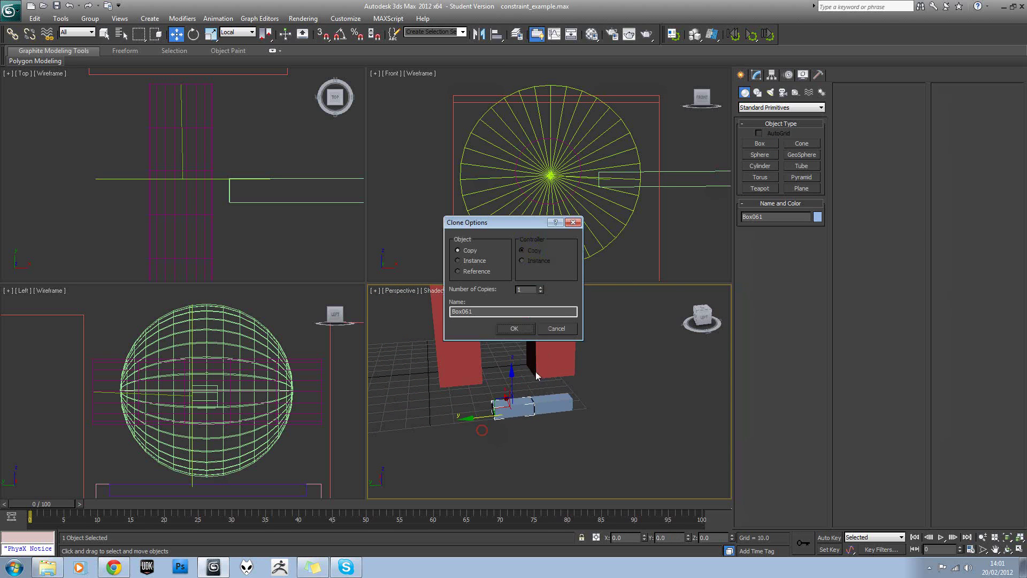
pyautogui.click(514, 329)
# - Select all eight boxes and slide the row along its length to centre it beside the red pillars
pyautogui.keyDown('alt'); pyautogui.moveTo(515, 354); pyautogui.dragTo(543, 432, button='middle'); pyautogui.keyUp('alt')
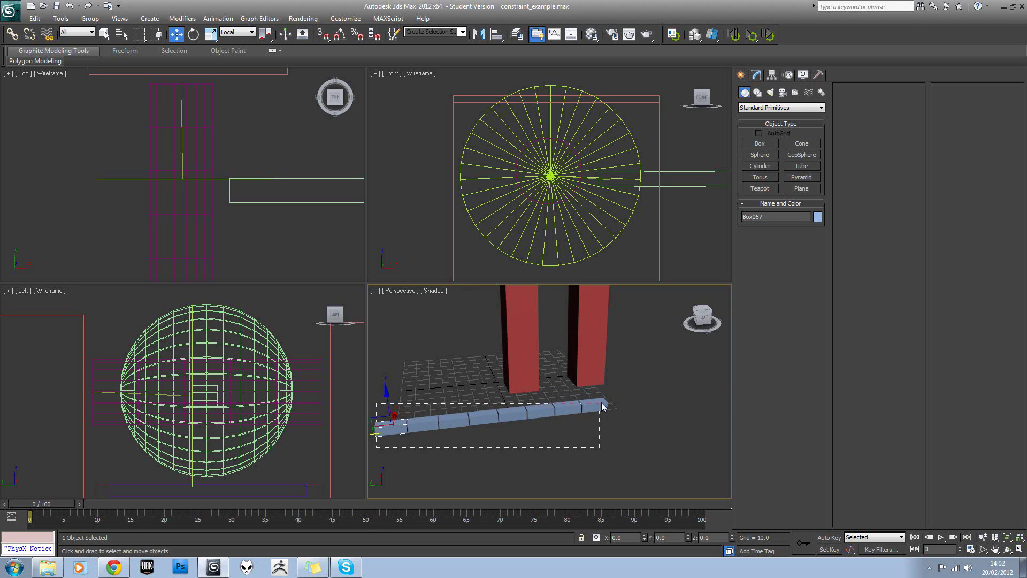
pyautogui.moveTo(602, 406); pyautogui.dragTo(602, 406)
pyautogui.moveTo(452, 422); pyautogui.dragTo(579, 400)
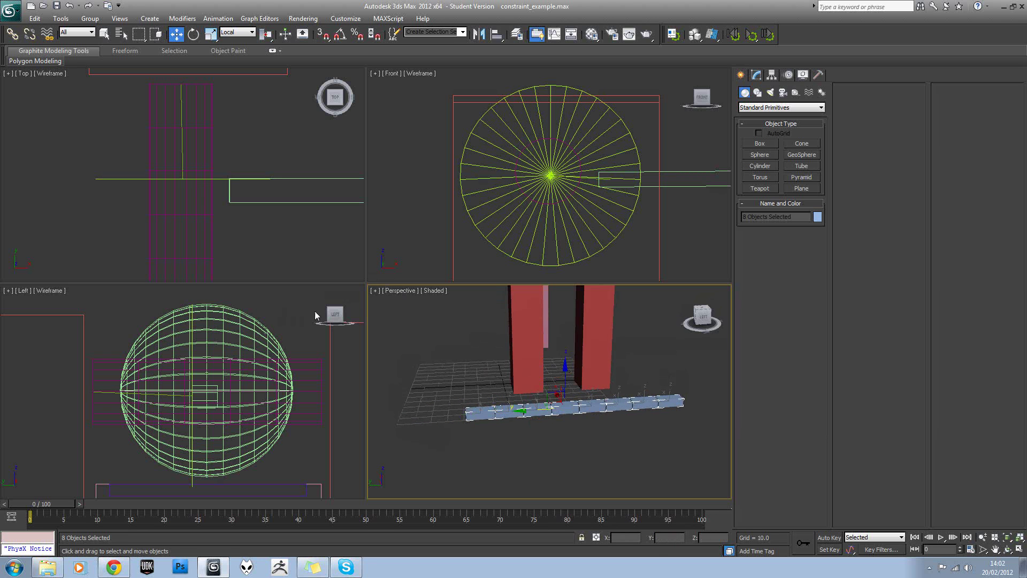
# - Clone the selected row of eight boxes upward as a second course and shift it about 6.1 along its length for a staggered joint
pyautogui.moveTo(494, 198); pyautogui.dragTo(515, 174, button='middle')
pyautogui.scroll(-12, 522, 165)
pyautogui.moveTo(268, 368); pyautogui.dragTo(300, 348, button='middle')
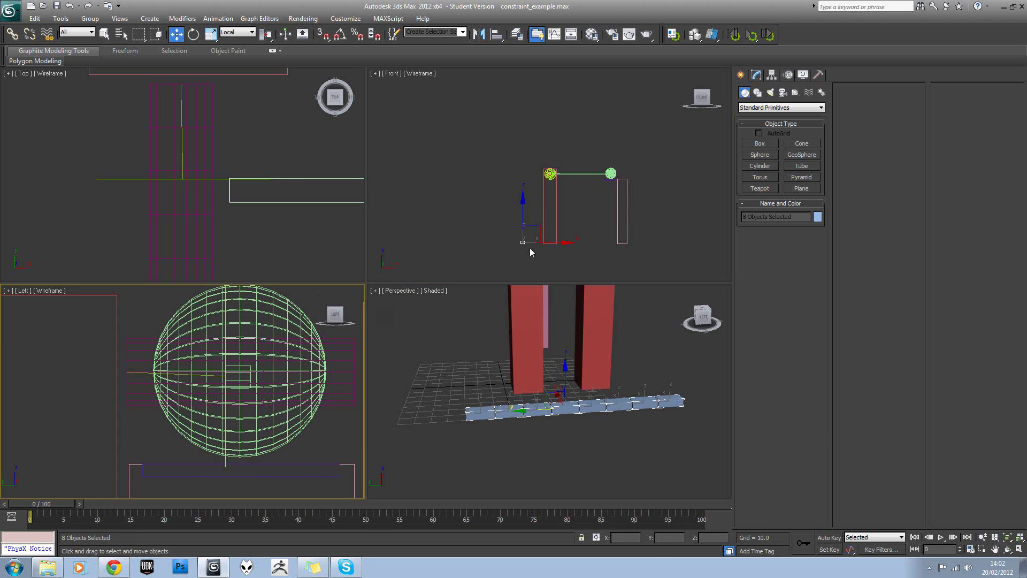
pyautogui.scroll(-2, 530, 252)
pyautogui.scroll(-12, 269, 373)
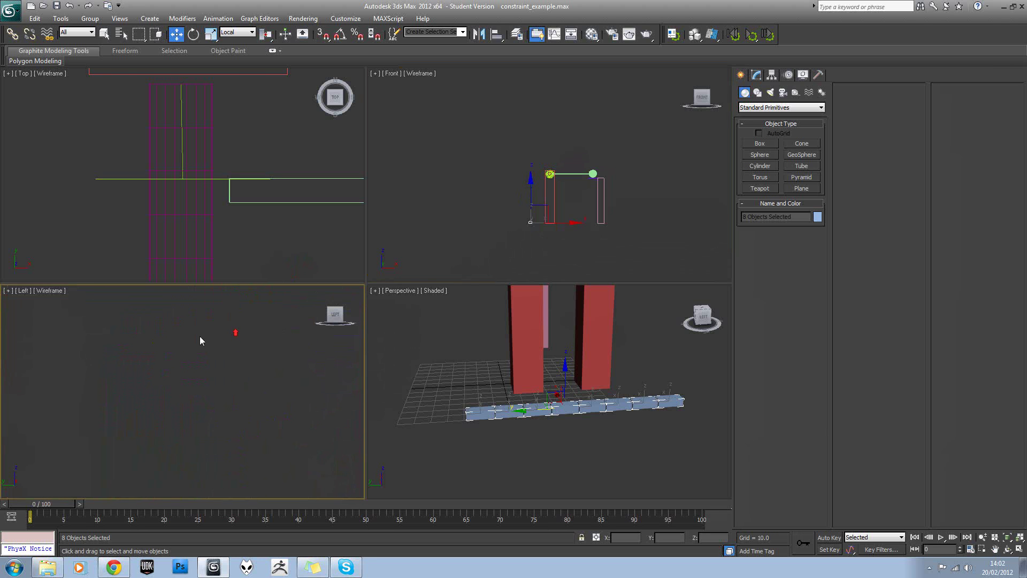
pyautogui.scroll(8, 200, 340)
pyautogui.keyDown('shift'); pyautogui.moveTo(256, 368); pyautogui.dragTo(256, 336); pyautogui.keyUp('shift')
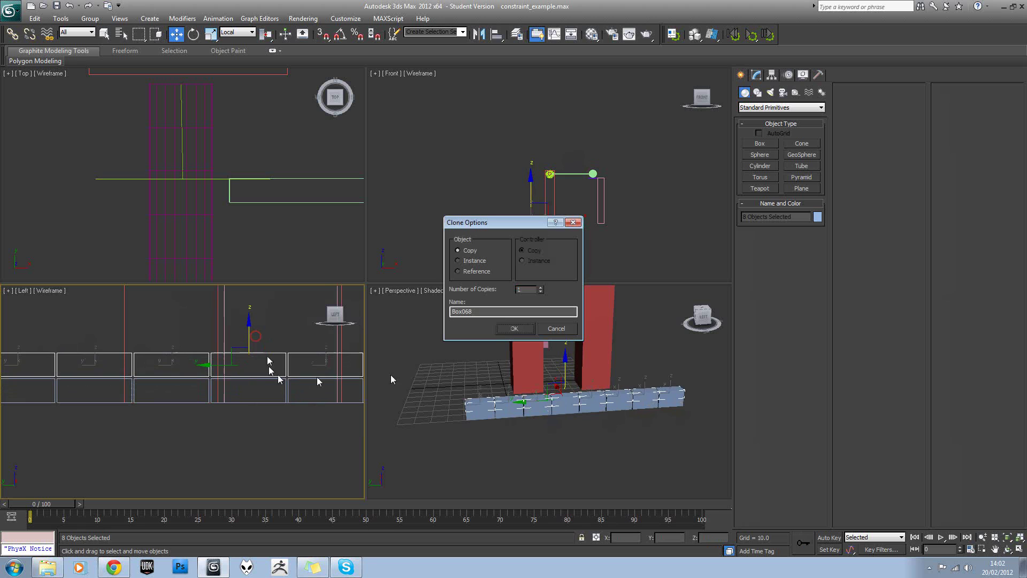
pyautogui.click(511, 328)
pyautogui.moveTo(222, 366); pyautogui.dragTo(247, 366)
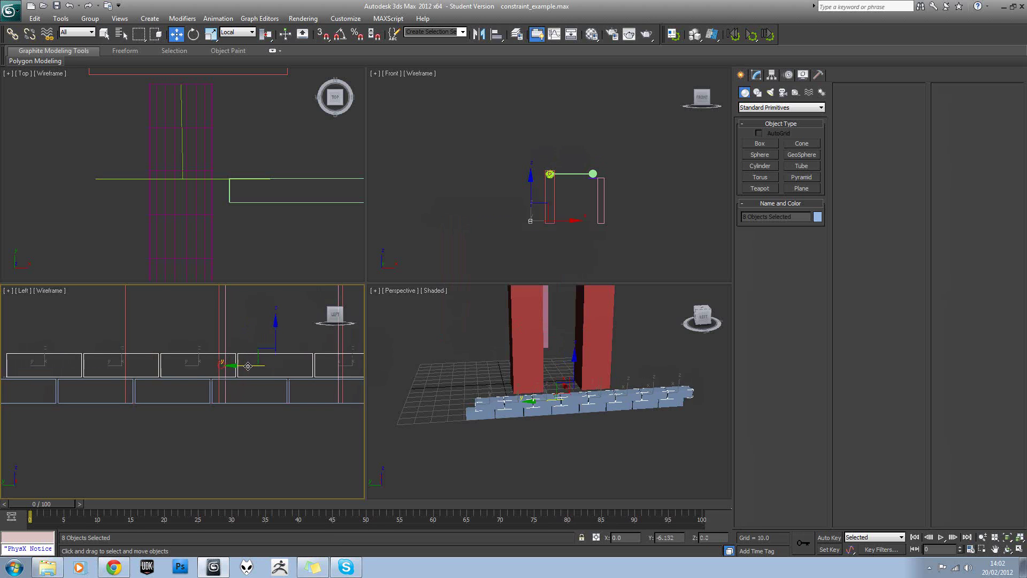
# - Clone the top row upward three more times as copies, offsetting each one alternately sideways, to make a five-course brick wall
pyautogui.scroll(-3, 251, 366)
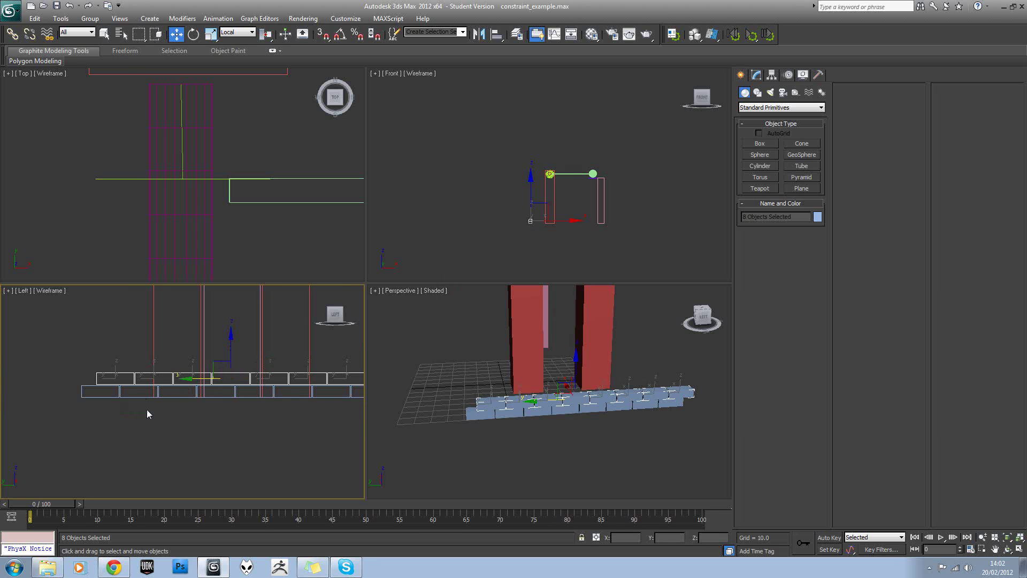
pyautogui.moveTo(148, 413); pyautogui.dragTo(125, 393, button='middle')
pyautogui.keyDown('shift'); pyautogui.moveTo(190, 353); pyautogui.dragTo(177, 340); pyautogui.keyUp('shift')
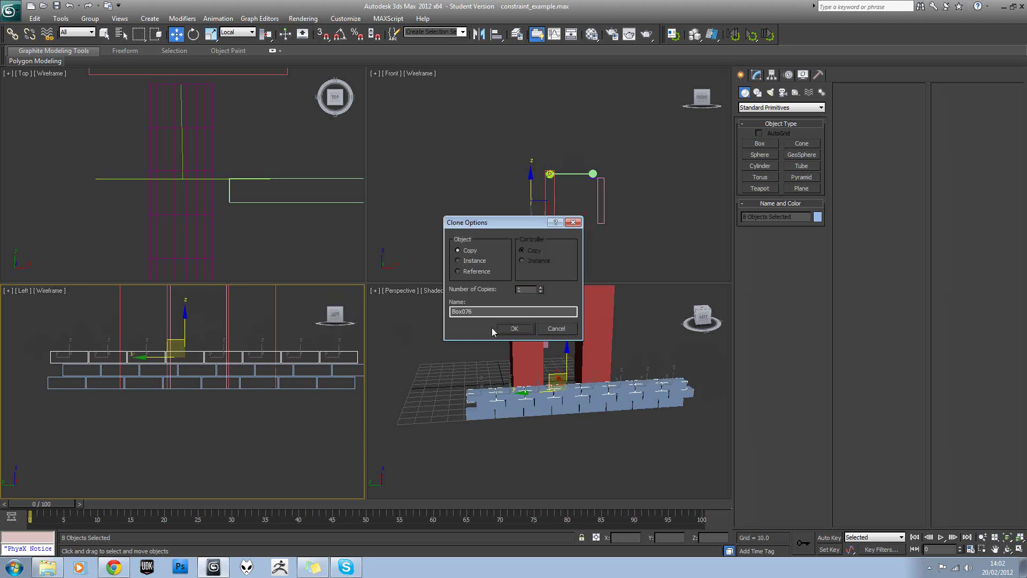
pyautogui.click(516, 328)
pyautogui.keyDown('shift'); pyautogui.moveTo(177, 350); pyautogui.dragTo(195, 338); pyautogui.keyUp('shift')
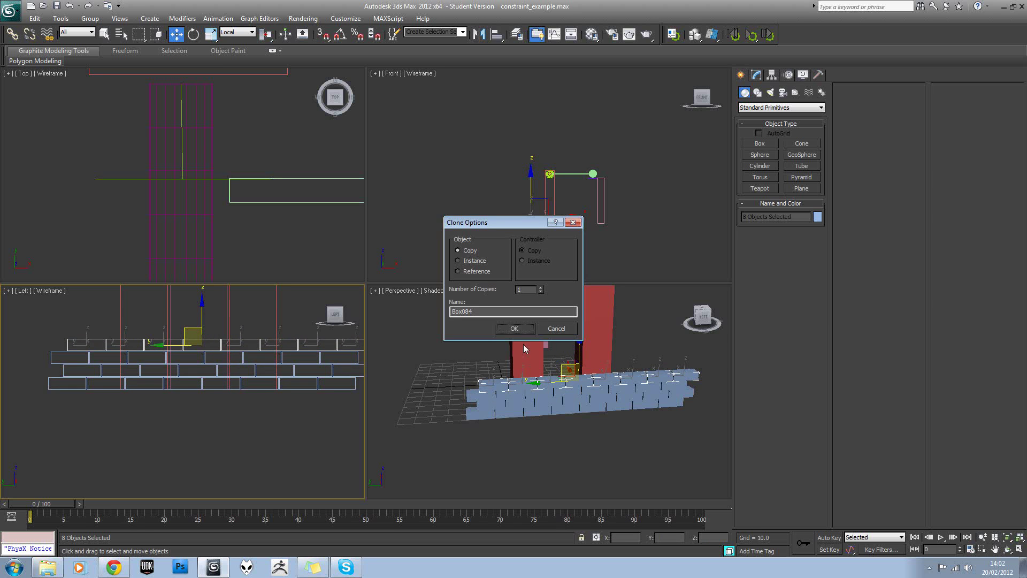
pyautogui.click(519, 329)
pyautogui.keyDown('shift'); pyautogui.moveTo(193, 330); pyautogui.dragTo(174, 317); pyautogui.keyUp('shift')
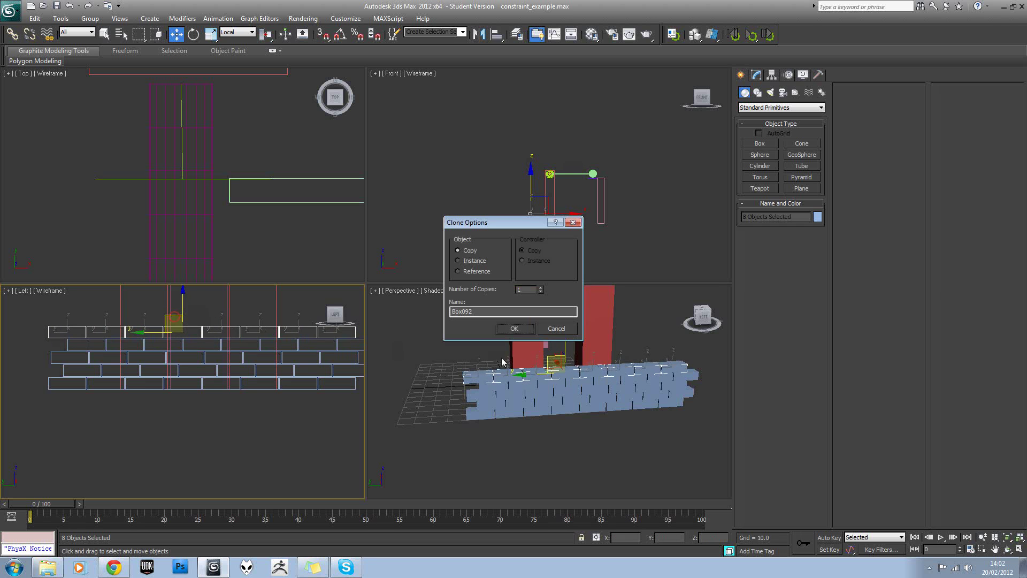
pyautogui.click(519, 329)
# - Select all 40 wall boxes and set them as dynamic rigid bodies
pyautogui.moveTo(537, 358)
pyautogui.keyDown('alt'); pyautogui.mouseDown(button='middle')
pyautogui.moveTo(484, 348)
pyautogui.moveTo(484, 367)
pyautogui.mouseUp(button='middle'); pyautogui.keyUp('alt')
pyautogui.click(484, 348)
pyautogui.scroll(-4, 521, 368)
pyautogui.moveTo(564, 482); pyautogui.dragTo(565, 482)
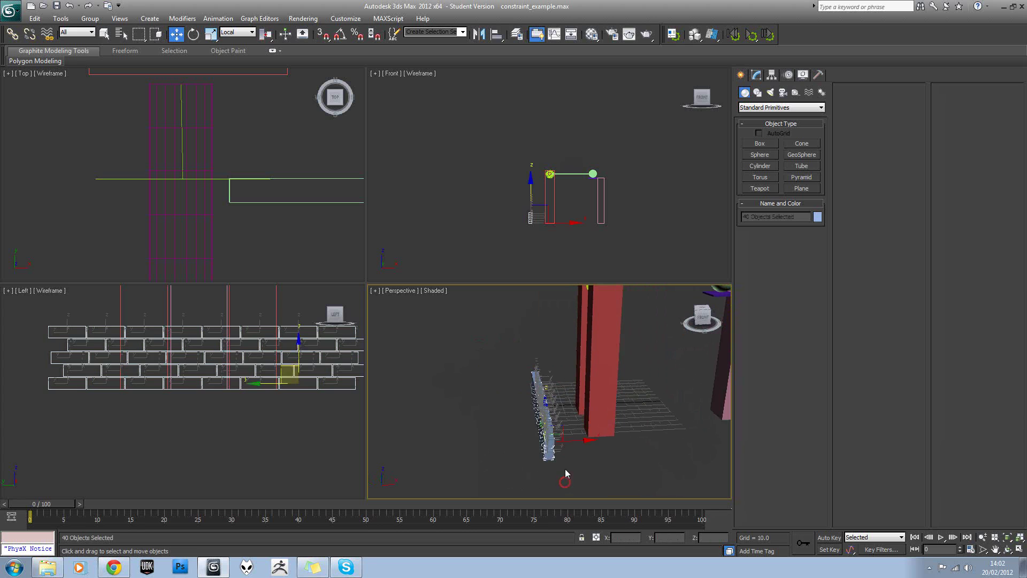
pyautogui.moveTo(697, 36); pyautogui.dragTo(746, 98)
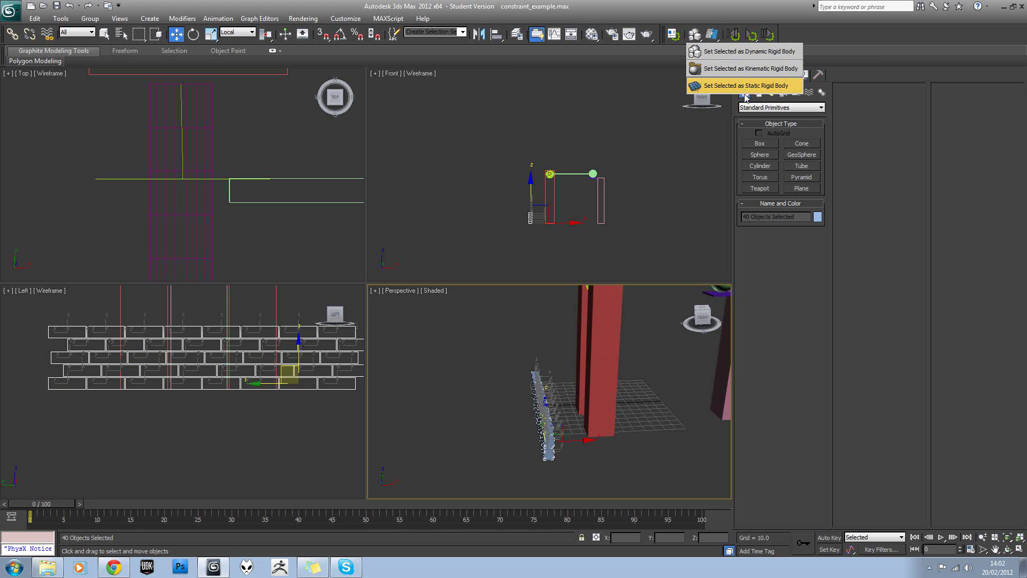
pyautogui.moveTo(761, 55); pyautogui.dragTo(761, 55)
# - Run the simulation of the ball hitting the five-course wall, reset it, and replay it while viewing the wall up close
pyautogui.keyDown('alt'); pyautogui.moveTo(605, 342); pyautogui.dragTo(594, 398, button='middle'); pyautogui.keyUp('alt')
pyautogui.click(649, 366)
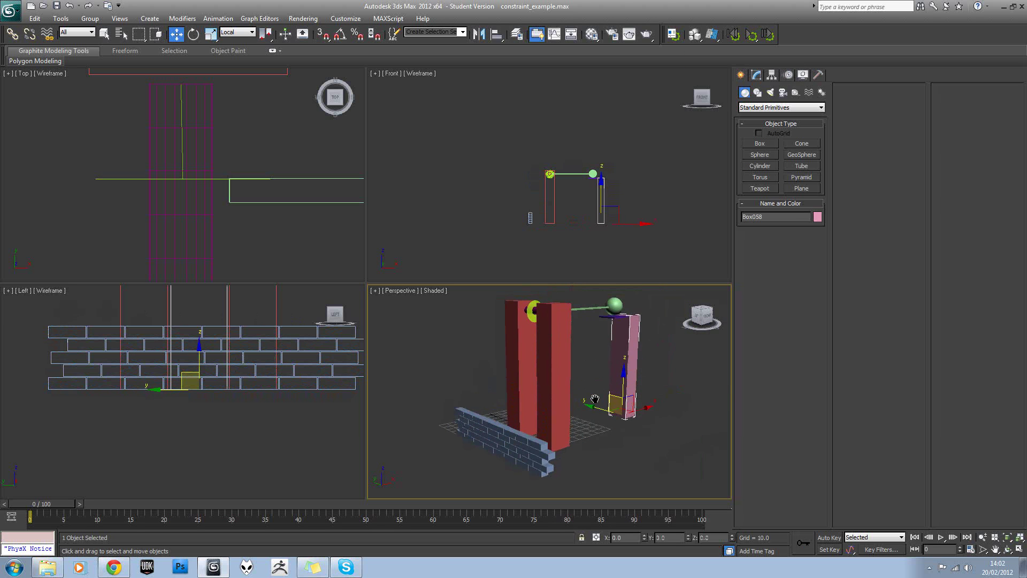
pyautogui.click(752, 37)
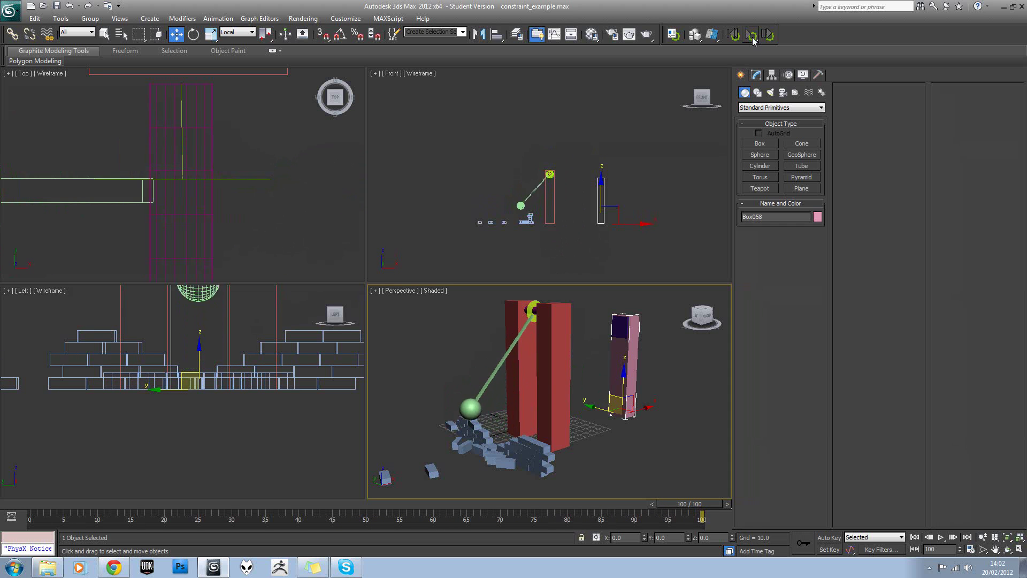
pyautogui.click(752, 38)
pyautogui.click(733, 35)
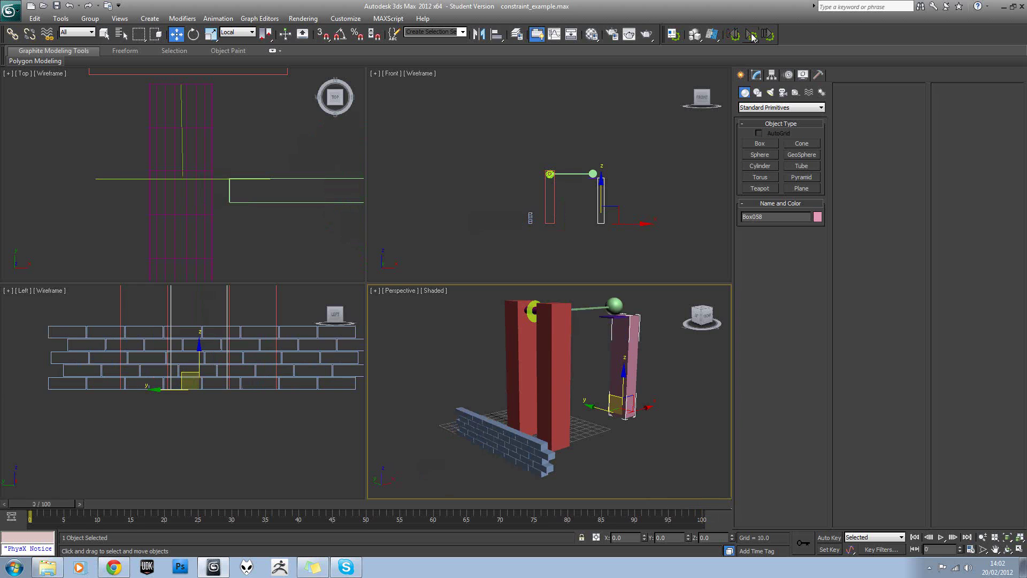
pyautogui.click(752, 35)
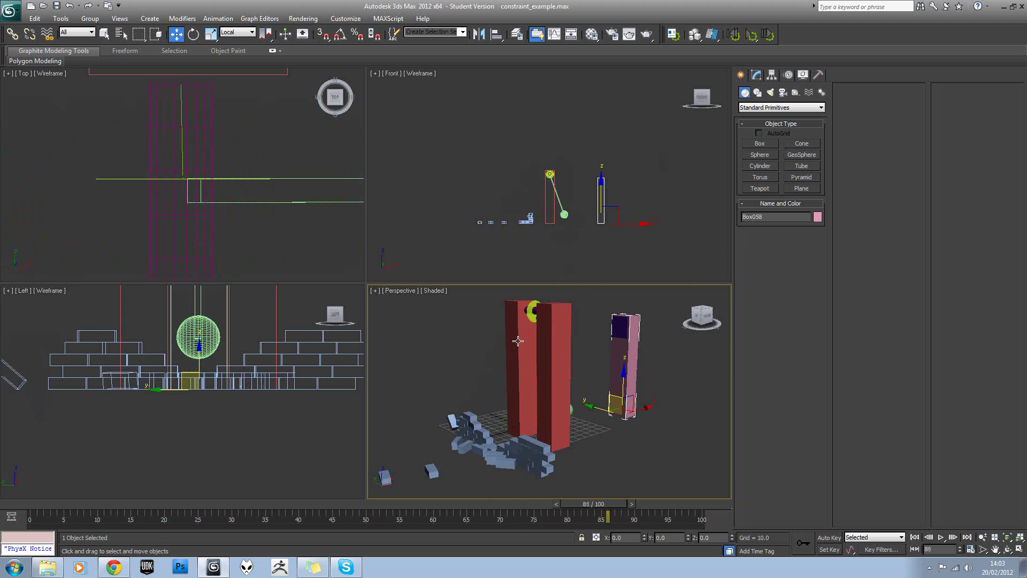
pyautogui.moveTo(522, 372); pyautogui.dragTo(523, 345, button='middle')
pyautogui.scroll(2, 508, 344)
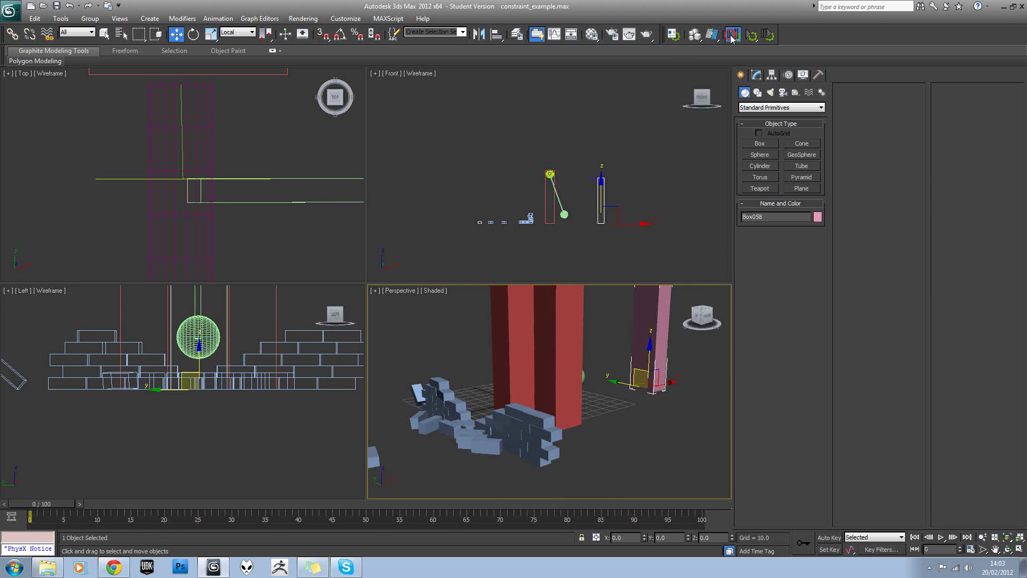
pyautogui.moveTo(150, 341); pyautogui.dragTo(195, 334, button='middle')
pyautogui.scroll(2, 123, 347)
pyautogui.moveTo(102, 340); pyautogui.dragTo(167, 370, button='middle')
pyautogui.scroll(-3, 151, 329)
pyautogui.moveTo(209, 330); pyautogui.dragTo(160, 337, button='middle')
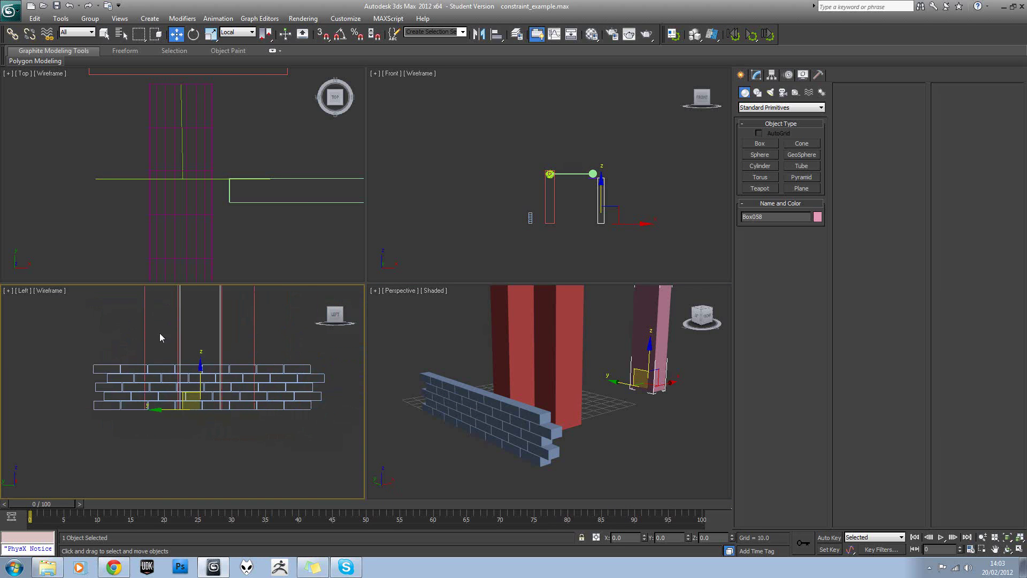
pyautogui.moveTo(320, 370); pyautogui.dragTo(319, 370)
pyautogui.scroll(2, 157, 381)
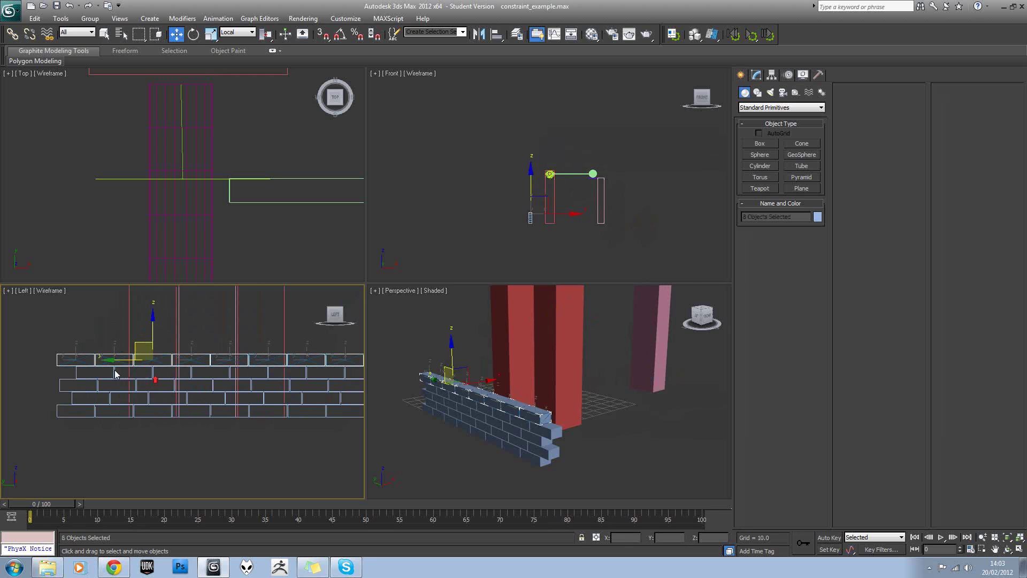
pyautogui.click(112, 359)
pyautogui.hotkey('ctrl', 'z')
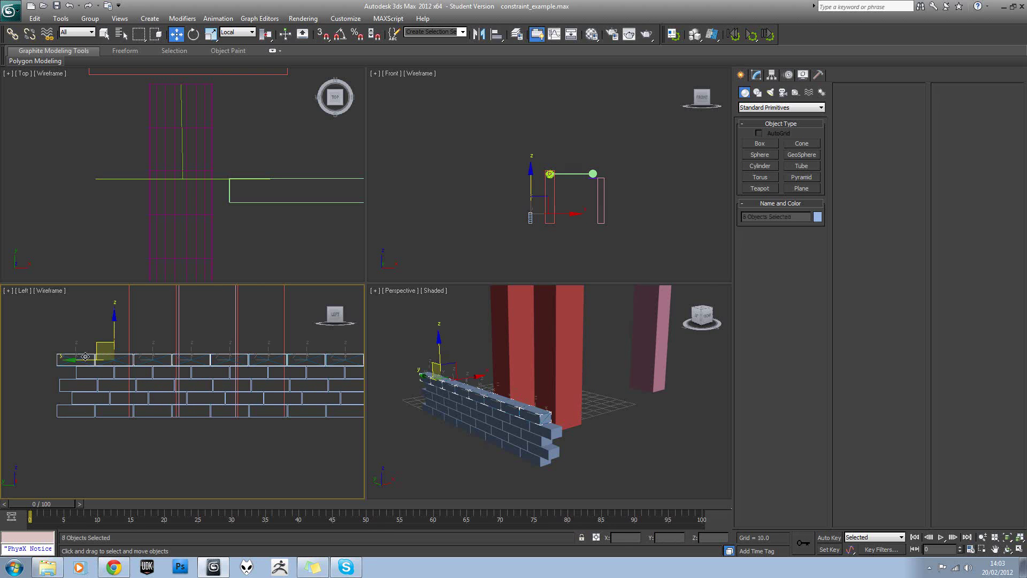
pyautogui.moveTo(85, 356); pyautogui.dragTo(88, 356)
pyautogui.scroll(-2, 149, 364)
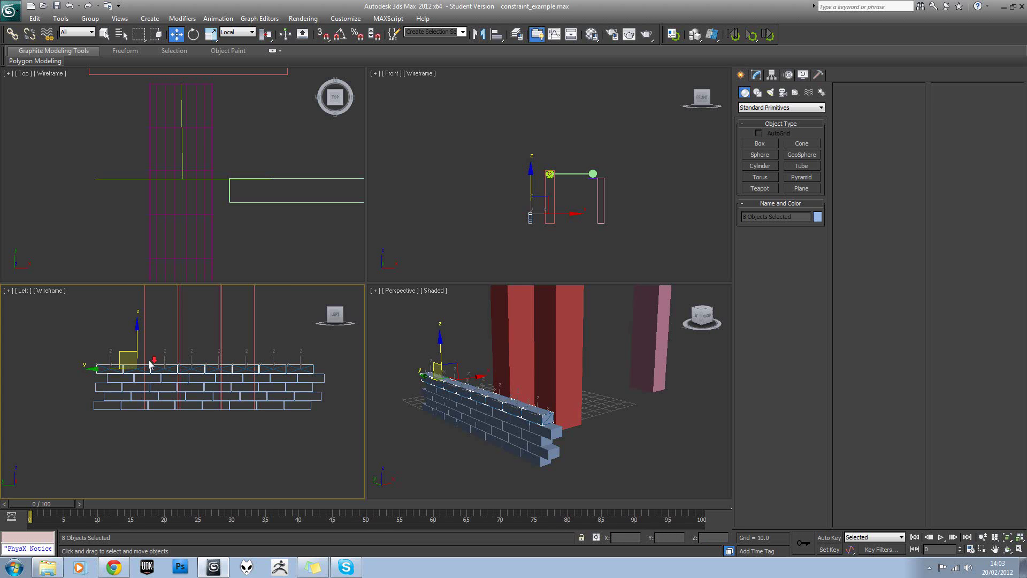
# - Select all 40 wall boxes and clone them straight up as copies on top of the existing wall to double its height
pyautogui.keyDown('alt'); pyautogui.moveTo(490, 428); pyautogui.dragTo(429, 345, button='middle'); pyautogui.keyUp('alt')
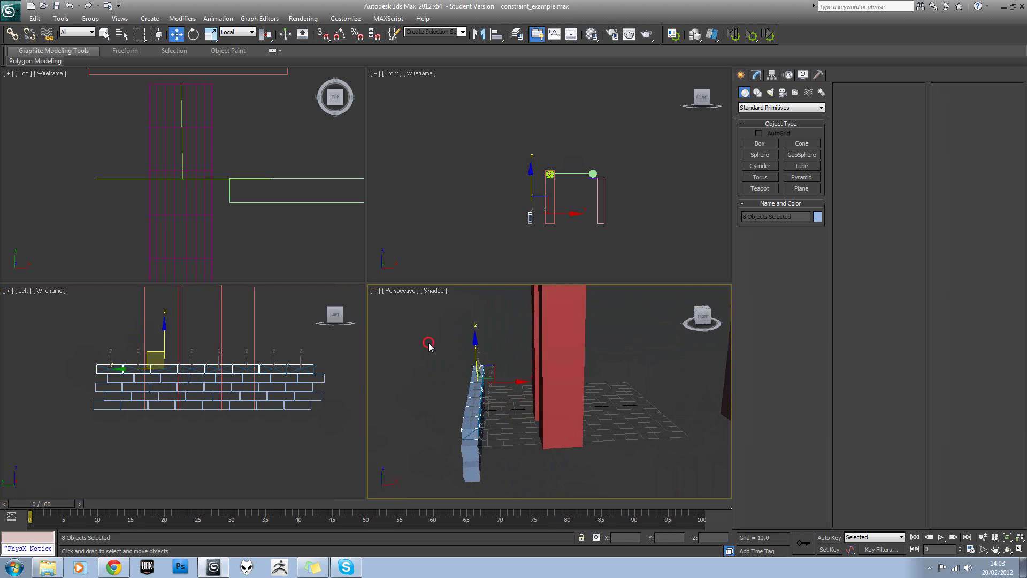
pyautogui.moveTo(506, 493); pyautogui.dragTo(506, 492)
pyautogui.click(284, 378)
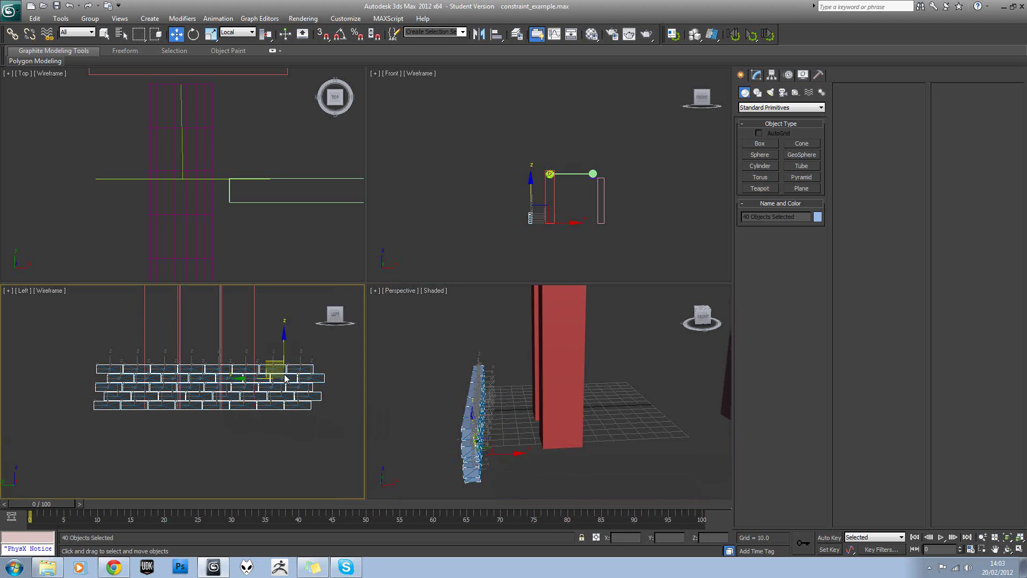
pyautogui.keyDown('shift'); pyautogui.moveTo(283, 354); pyautogui.dragTo(289, 303); pyautogui.keyUp('shift')
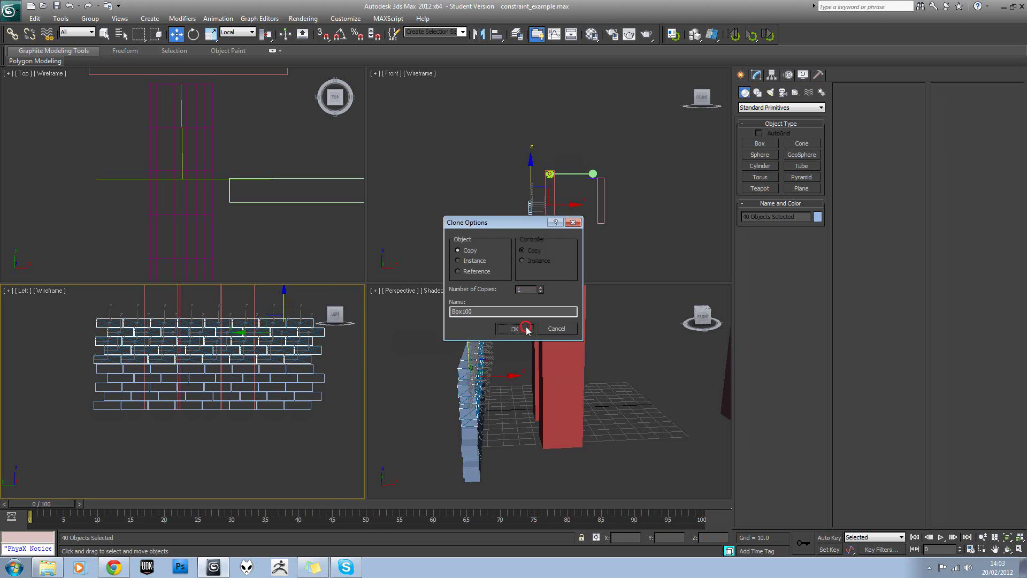
pyautogui.click(514, 328)
# - Deselect everything and run the simulation of the ball swinging into the taller wall, viewing the whole setup
pyautogui.click(592, 348)
pyautogui.moveTo(592, 349)
pyautogui.keyDown('alt'); pyautogui.mouseDown(button='middle')
pyautogui.moveTo(606, 366)
pyautogui.moveTo(651, 206)
pyautogui.moveTo(736, 52)
pyautogui.mouseUp(button='middle'); pyautogui.keyUp('alt')
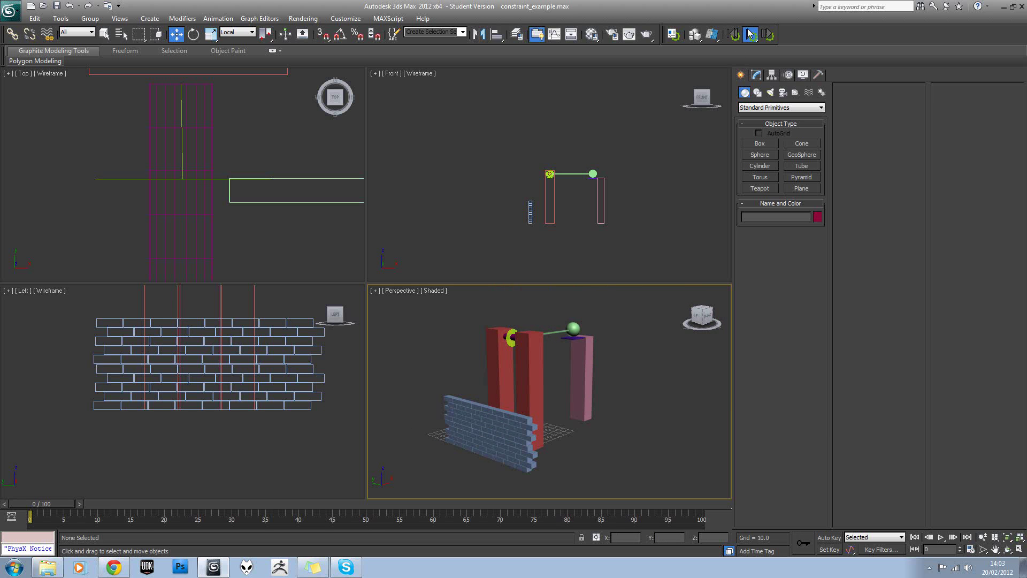
pyautogui.click(750, 33)
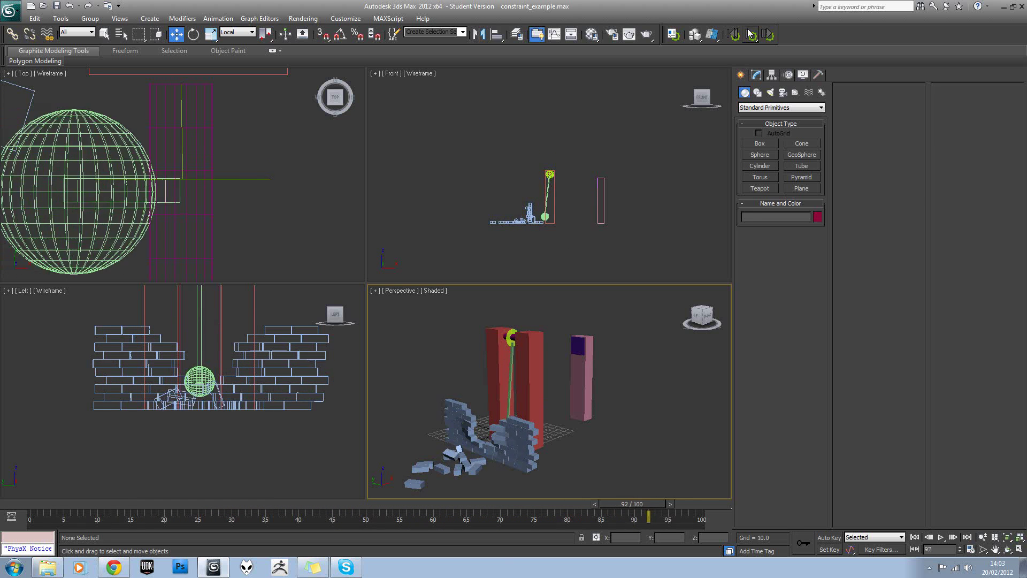
pyautogui.moveTo(580, 353)
pyautogui.keyDown('alt'); pyautogui.mouseDown(button='middle')
pyautogui.moveTo(493, 345)
pyautogui.moveTo(577, 348)
pyautogui.mouseUp(button='middle'); pyautogui.keyUp('alt')
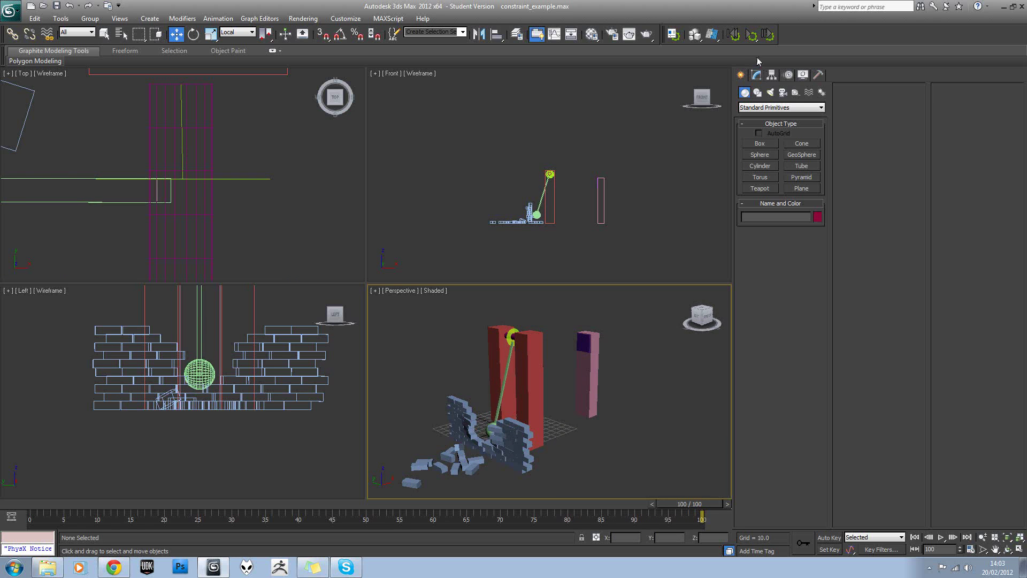
pyautogui.click(749, 39)
pyautogui.scroll(3, 648, 403)
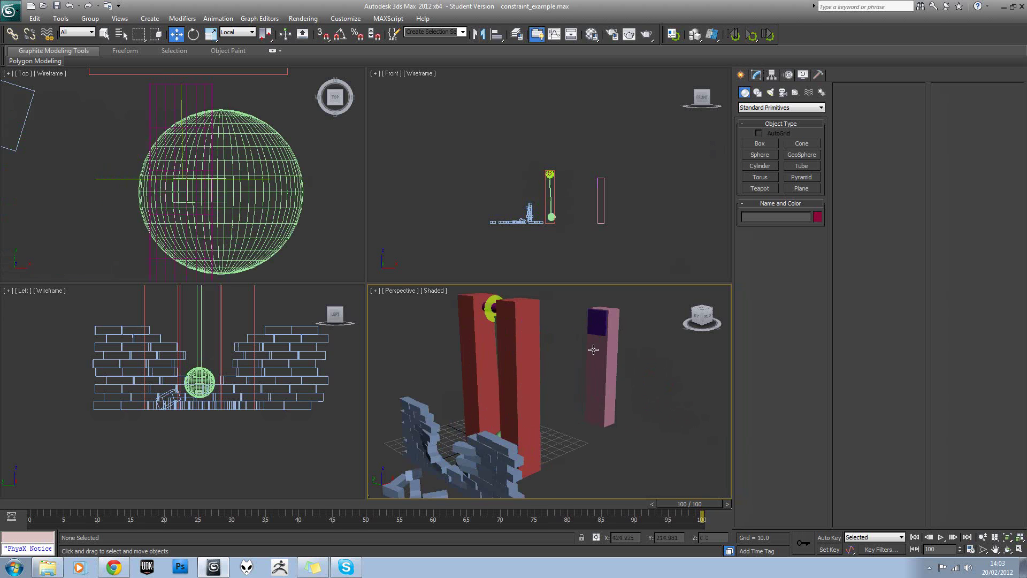
# - Select the hinge constraint and examine from several angles how the arm's end meets the cylinder between the red pillars
pyautogui.keyDown('alt'); pyautogui.moveTo(594, 350); pyautogui.dragTo(419, 336, button='middle'); pyautogui.keyUp('alt')
pyautogui.click(487, 381)
pyautogui.click(503, 350)
pyautogui.scroll(4, 489, 373)
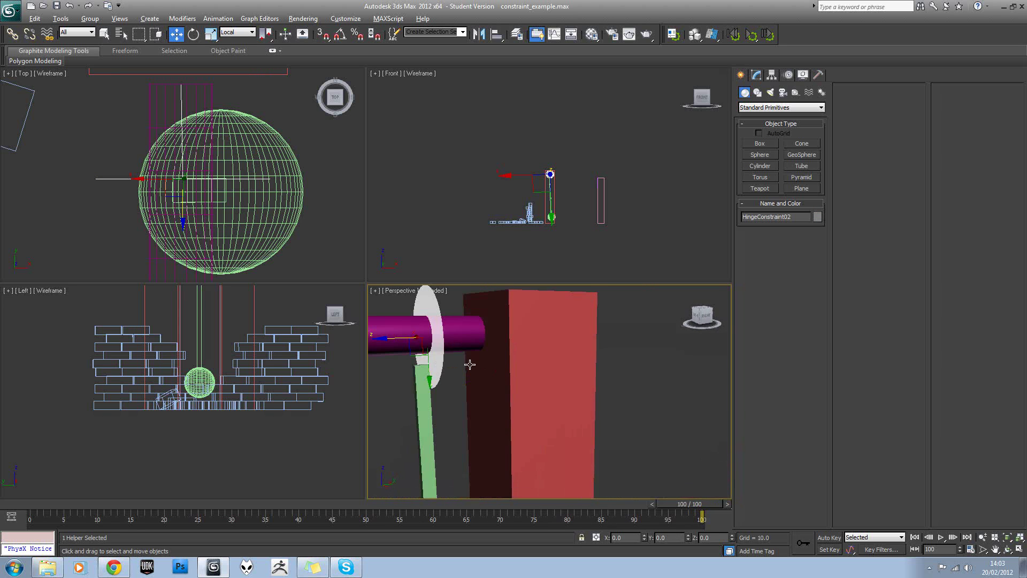
pyautogui.keyDown('alt'); pyautogui.moveTo(469, 364); pyautogui.dragTo(529, 373, button='middle'); pyautogui.keyUp('alt')
pyautogui.scroll(-5, 513, 348)
pyautogui.scroll(5, 493, 364)
pyautogui.scroll(4, 494, 364)
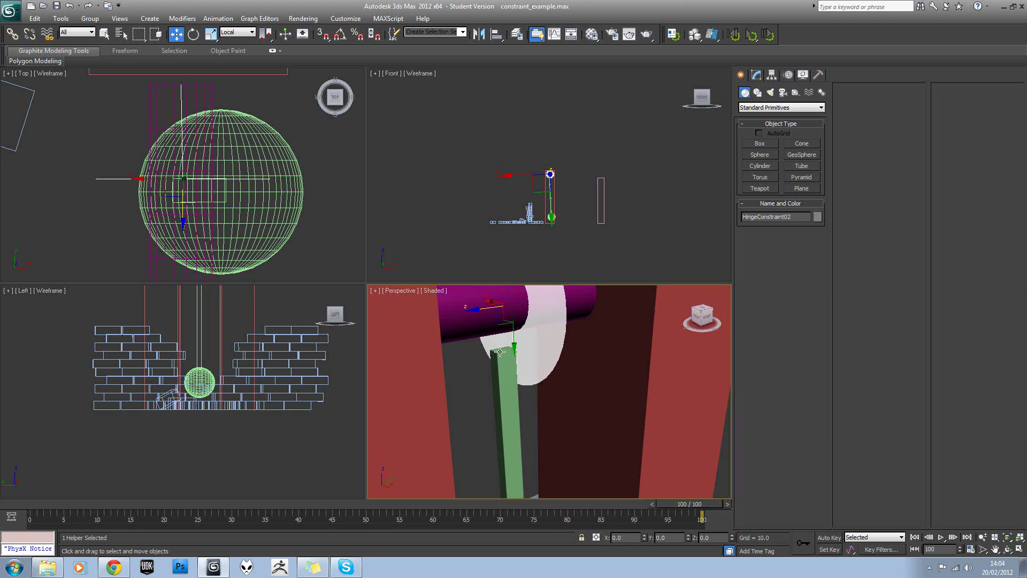
pyautogui.scroll(-4, 508, 356)
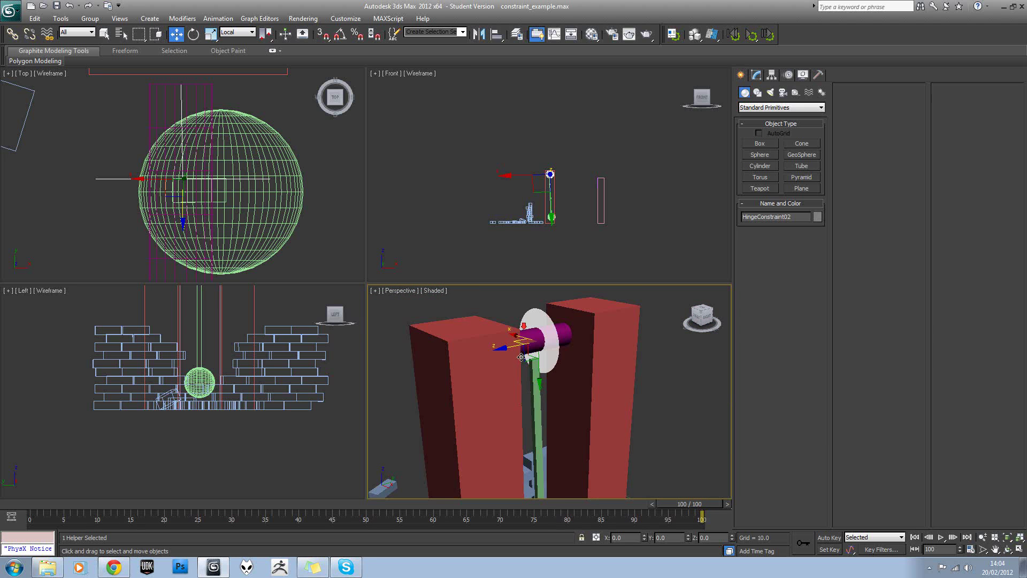
# - Select the arm, reset the simulation, and slide the arm along its length towards the cylinder's centre
pyautogui.scroll(3, 535, 374)
pyautogui.click(539, 377)
pyautogui.click(557, 176)
pyautogui.press('z')
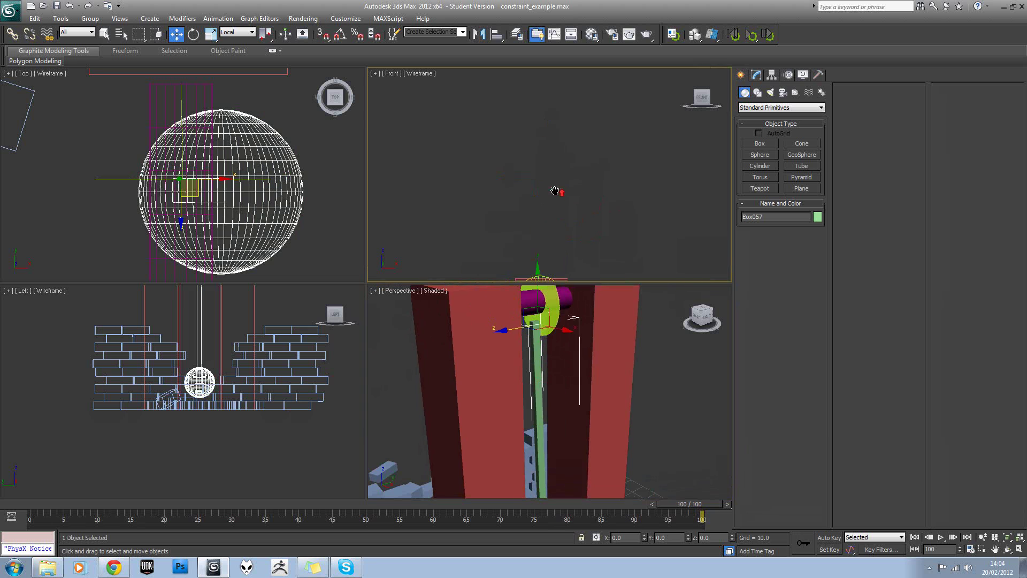
pyautogui.press('Home')
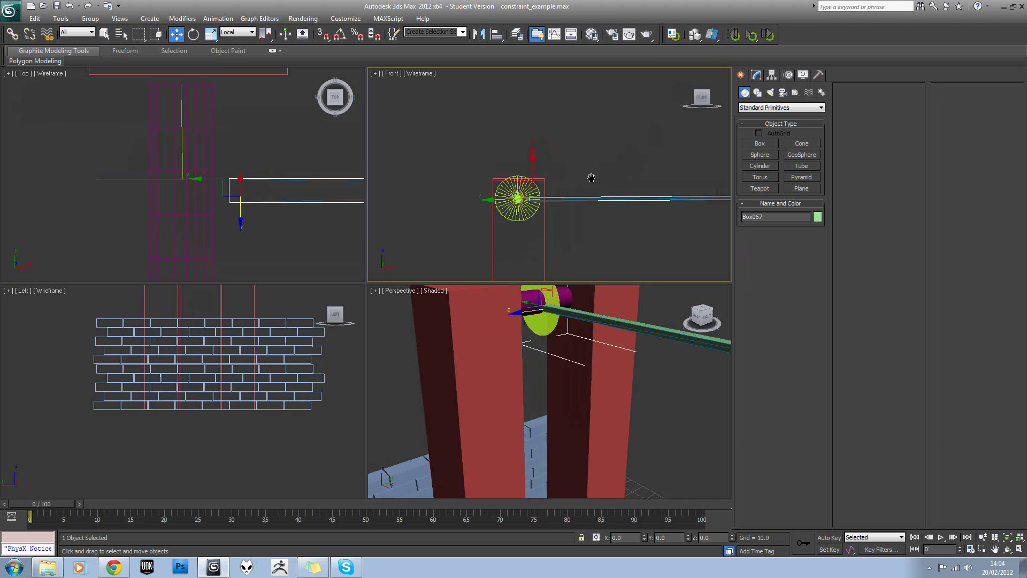
pyautogui.moveTo(476, 232); pyautogui.dragTo(461, 236)
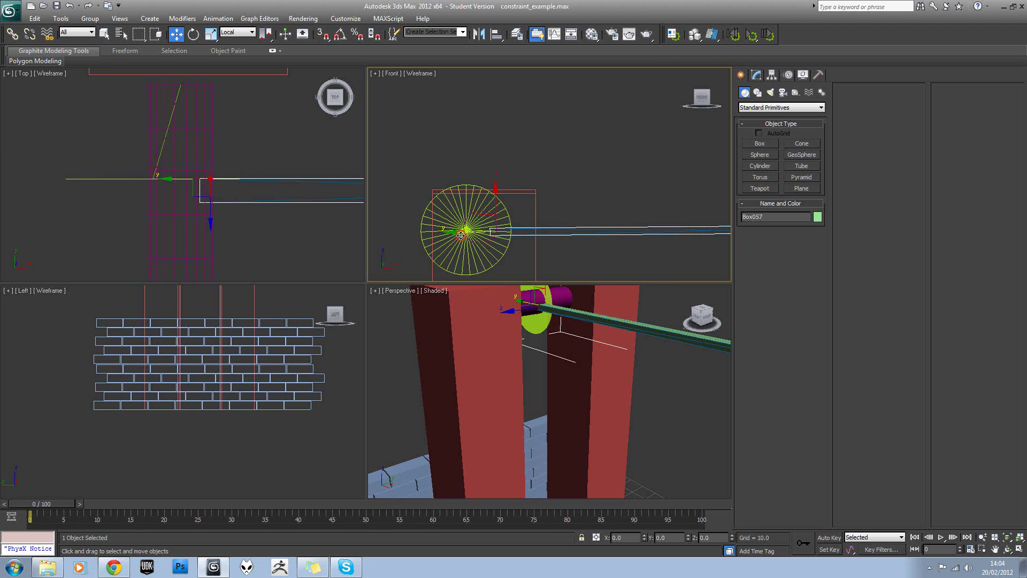
pyautogui.click(576, 189)
# - Run the simulation with the repositioned arm, viewing the pillars, ball and wall together
pyautogui.scroll(-5, 551, 187)
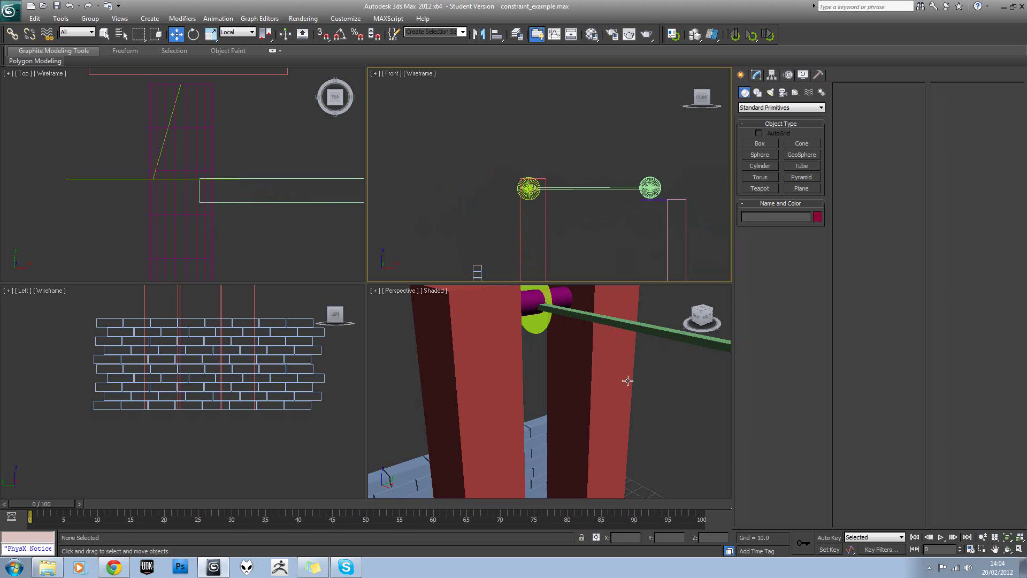
pyautogui.scroll(-5, 627, 381)
pyautogui.keyDown('alt'); pyautogui.moveTo(598, 404); pyautogui.dragTo(624, 378, button='middle'); pyautogui.keyUp('alt')
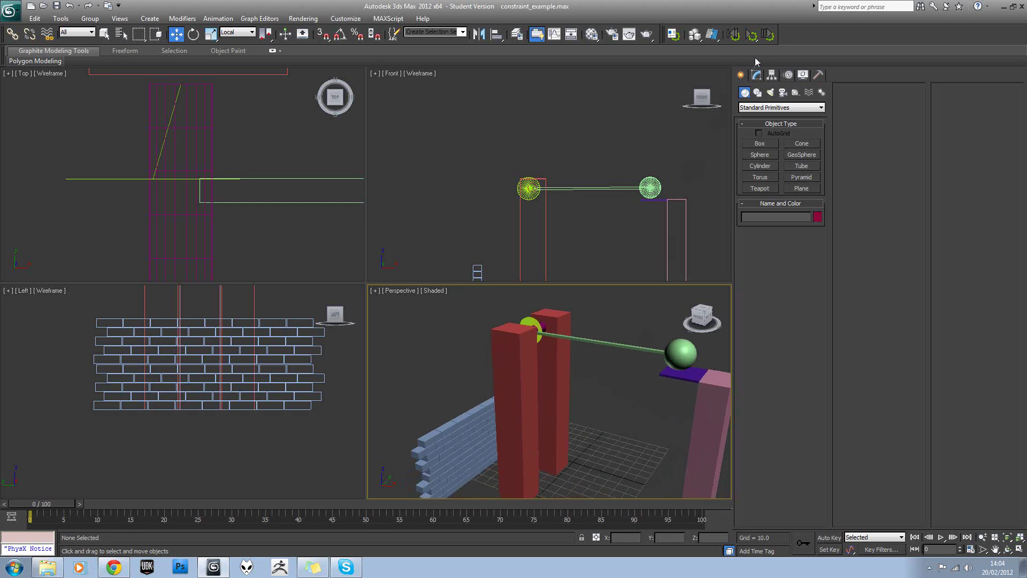
pyautogui.click(752, 35)
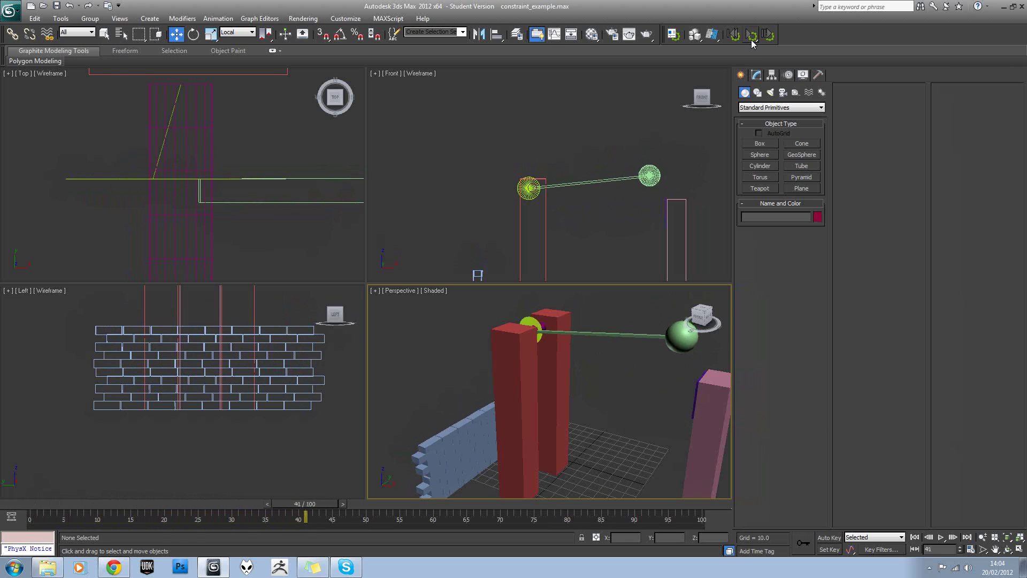
# - Reset the simulation and slide the arm slightly further along its length towards the centre of the cylinder
pyautogui.moveTo(609, 244); pyautogui.dragTo(570, 241, button='middle')
pyautogui.scroll(3, 570, 241)
pyautogui.click(564, 241)
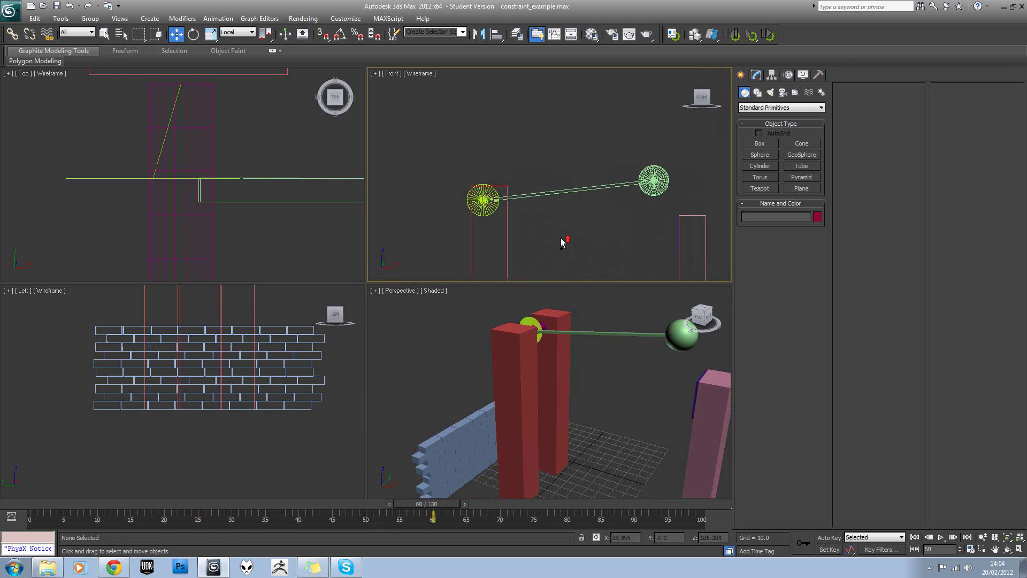
pyautogui.click(565, 231)
pyautogui.scroll(6, 519, 218)
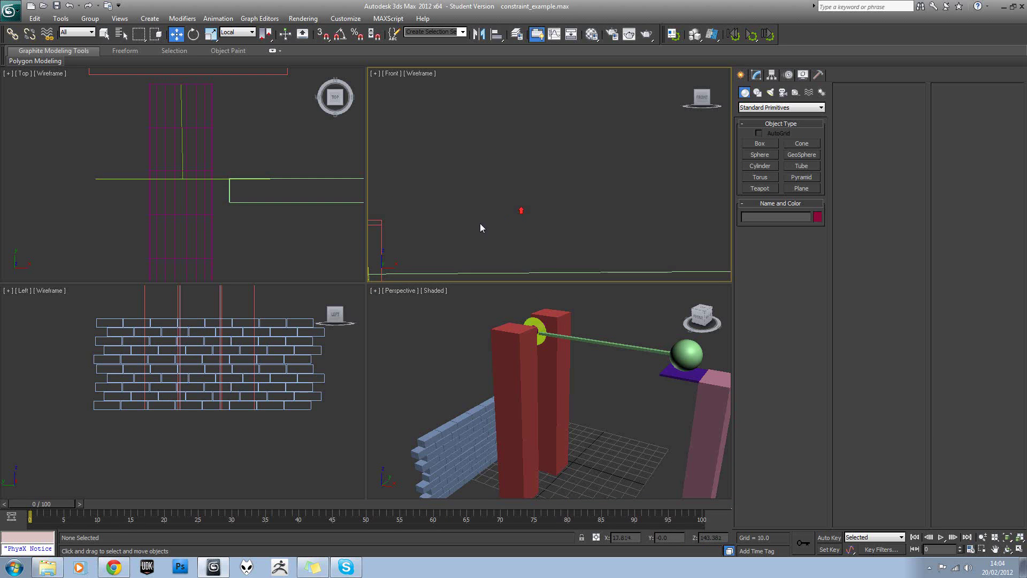
pyautogui.moveTo(455, 230); pyautogui.dragTo(561, 112, button='middle')
pyautogui.scroll(3, 459, 172)
pyautogui.moveTo(422, 168); pyautogui.dragTo(475, 165, button='middle')
pyautogui.click(517, 161)
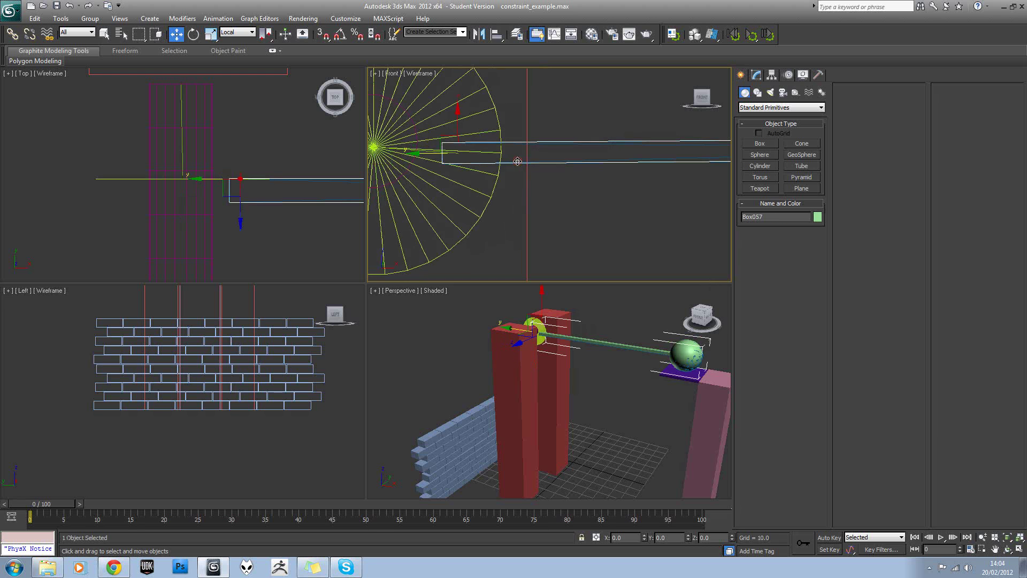
pyautogui.moveTo(422, 151); pyautogui.dragTo(404, 163)
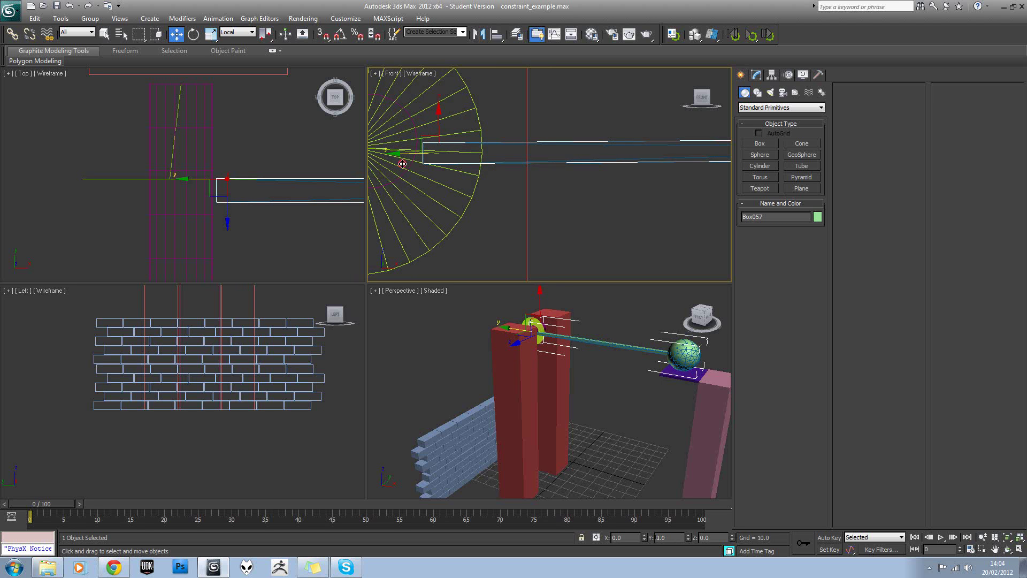
# - Select the hinge constraint and move it back along the arm's direction so it is centred on the cylinder
pyautogui.moveTo(414, 163); pyautogui.dragTo(499, 174, button='middle')
pyautogui.click(450, 164)
pyautogui.moveTo(461, 165); pyautogui.dragTo(481, 165)
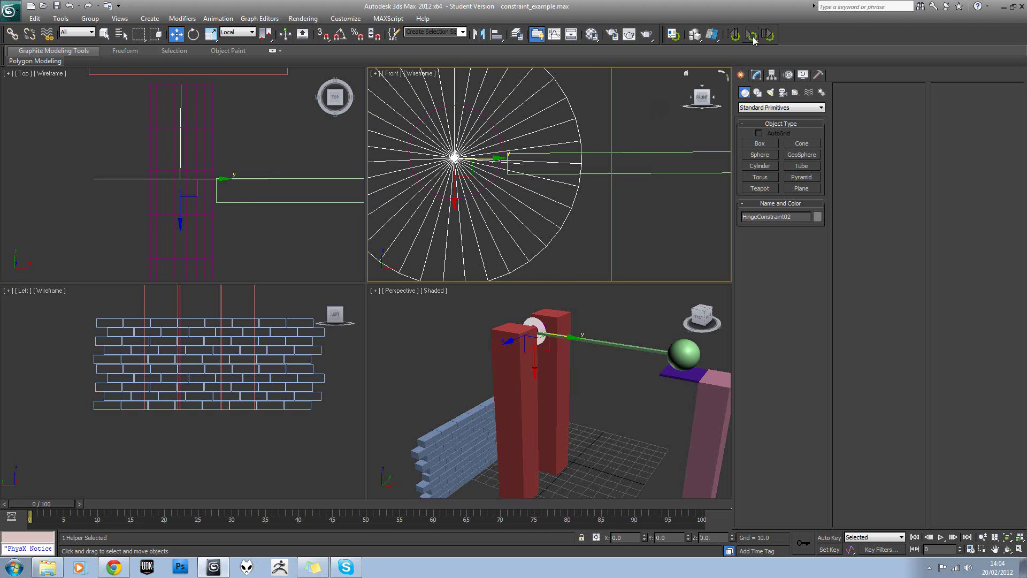
# - Run the simulation in the perspective view until the ball smashes through the wall of boxes
pyautogui.rightClick(644, 328)
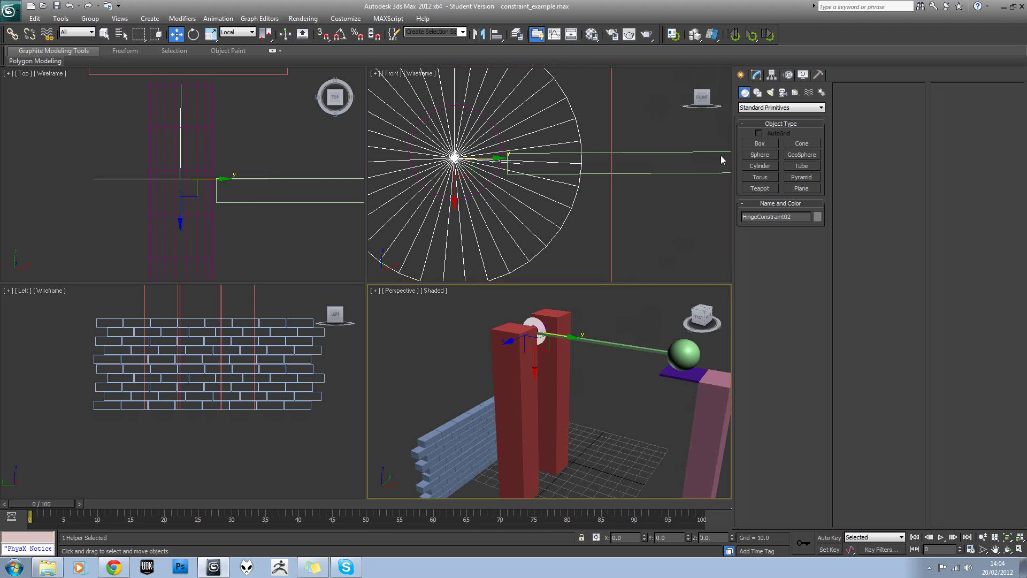
pyautogui.click(751, 35)
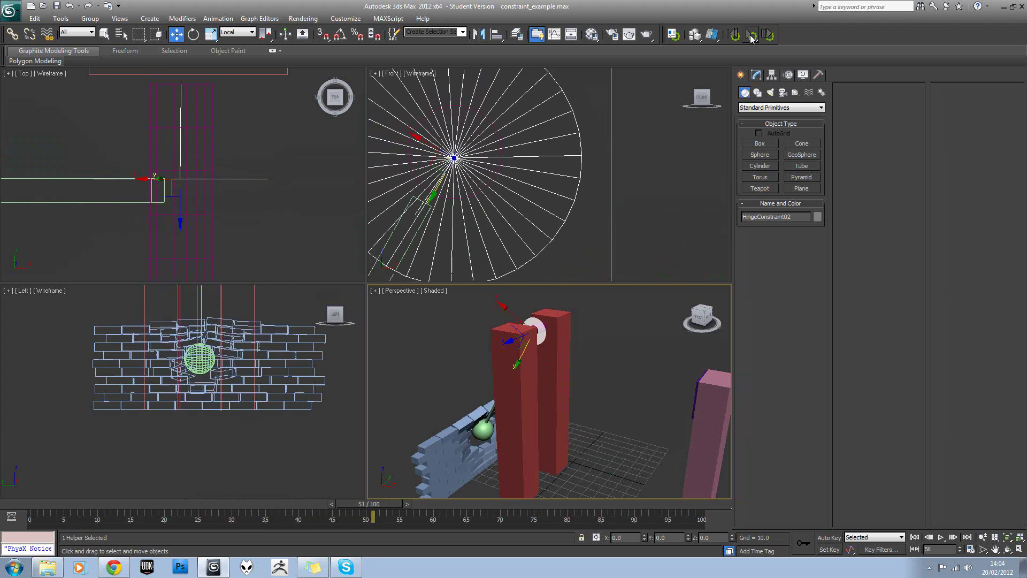
pyautogui.keyDown('alt'); pyautogui.moveTo(637, 366); pyautogui.dragTo(564, 367, button='middle'); pyautogui.keyUp('alt')
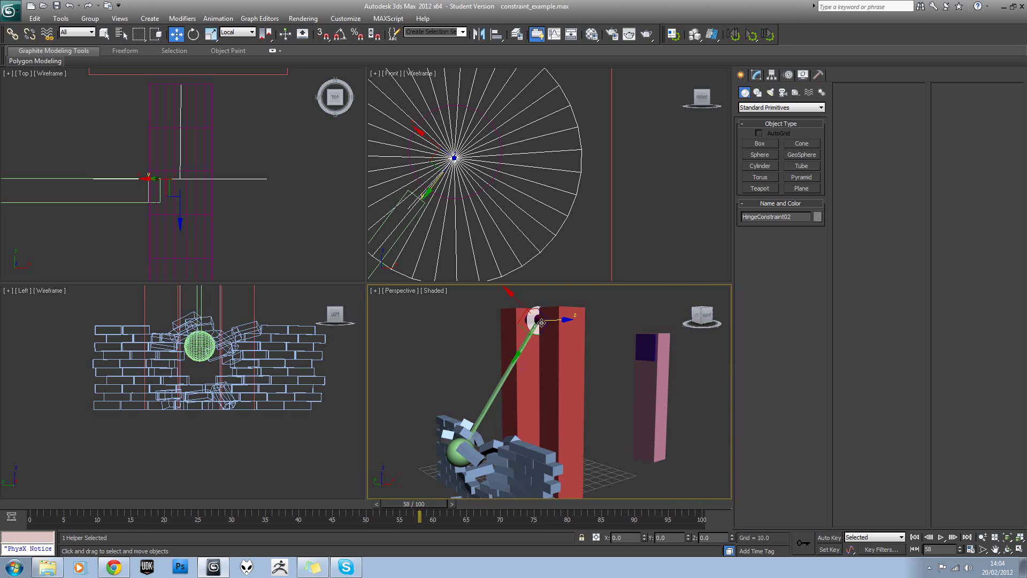
# - Examine the arm's connection to the cylinder between the red pillars and the struck wall from several angles, and deselect the hinge constraint
pyautogui.keyDown('alt'); pyautogui.moveTo(542, 323); pyautogui.dragTo(546, 334, button='middle'); pyautogui.keyUp('alt')
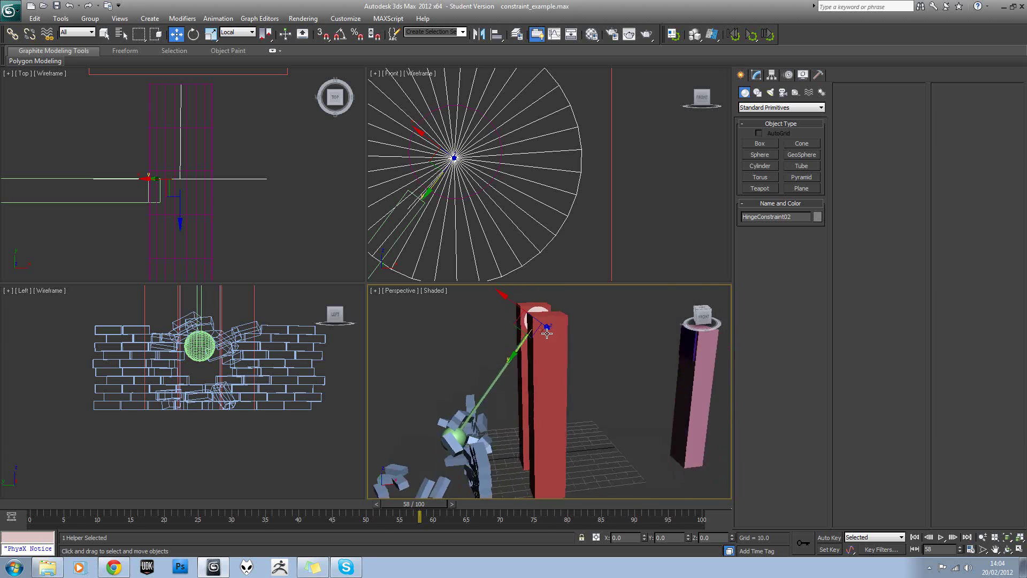
pyautogui.scroll(6, 546, 334)
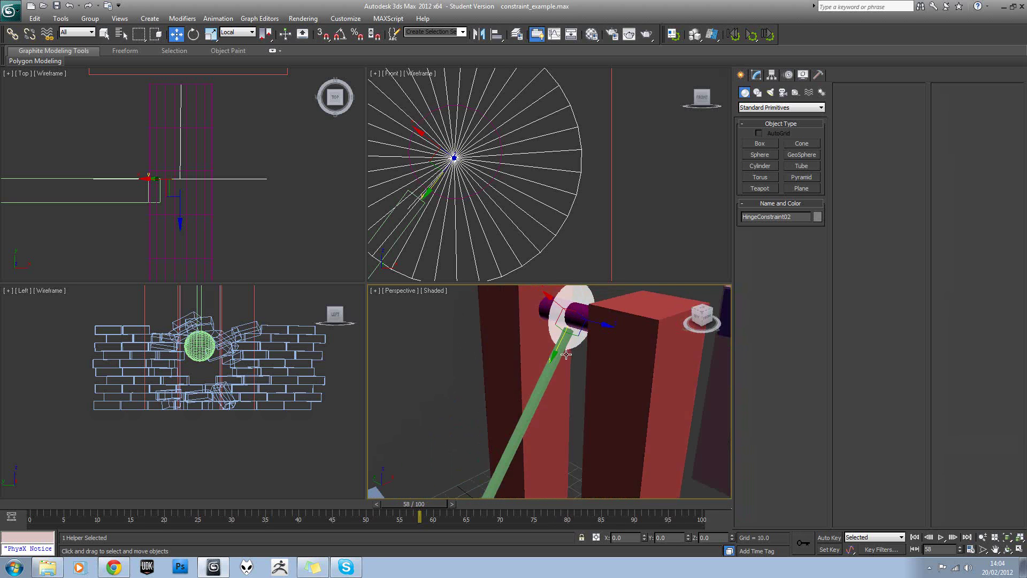
pyautogui.scroll(-6, 565, 356)
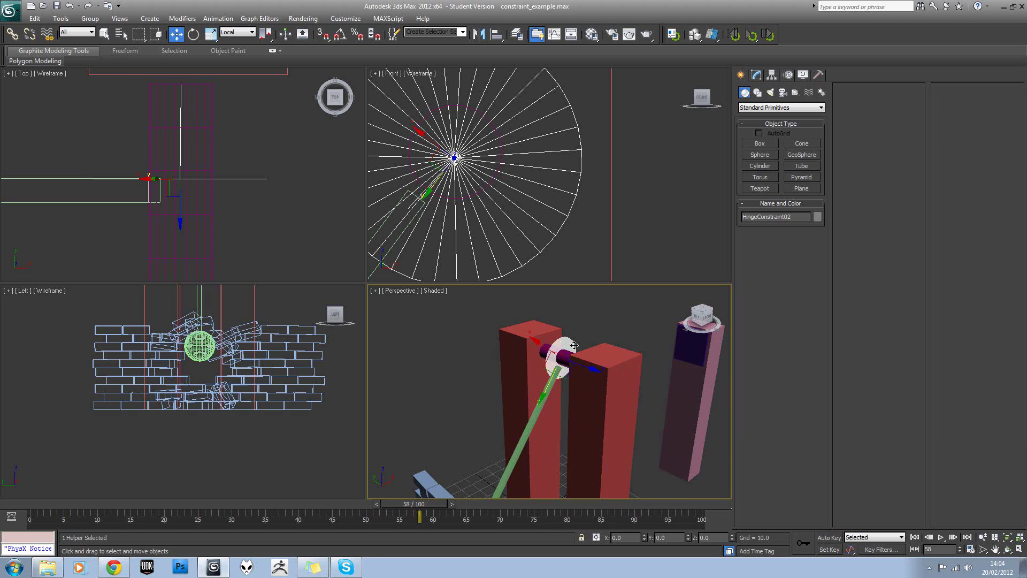
pyautogui.moveTo(581, 368); pyautogui.dragTo(531, 355, button='middle')
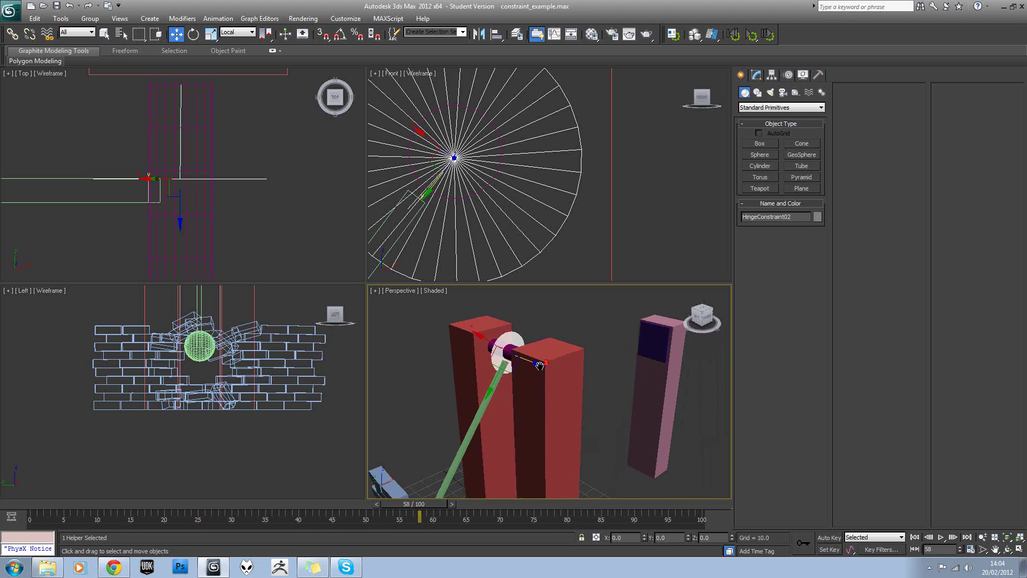
pyautogui.scroll(-5, 556, 396)
pyautogui.keyDown('alt'); pyautogui.moveTo(572, 396); pyautogui.dragTo(553, 385, button='middle'); pyautogui.keyUp('alt')
pyautogui.scroll(3, 557, 385)
pyautogui.click(590, 358)
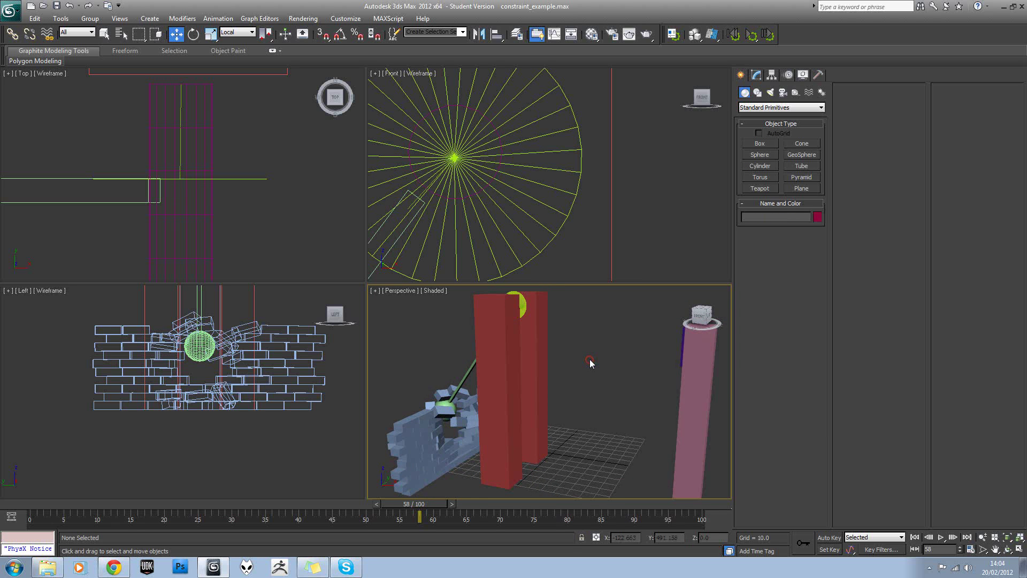